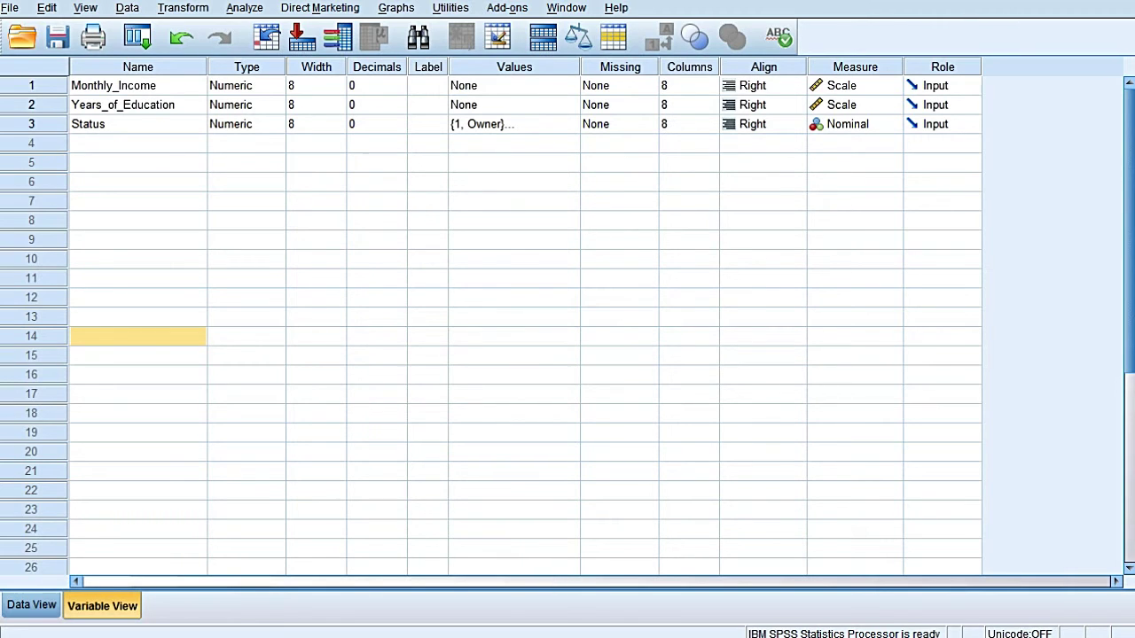
- Examine the definitions of Monthly_Income, Years_of_Education and Status, including the value labels assigned to Status
{"action": "left_click_drag", "start_coordinate": [31, 85], "coordinate": [32, 124]}
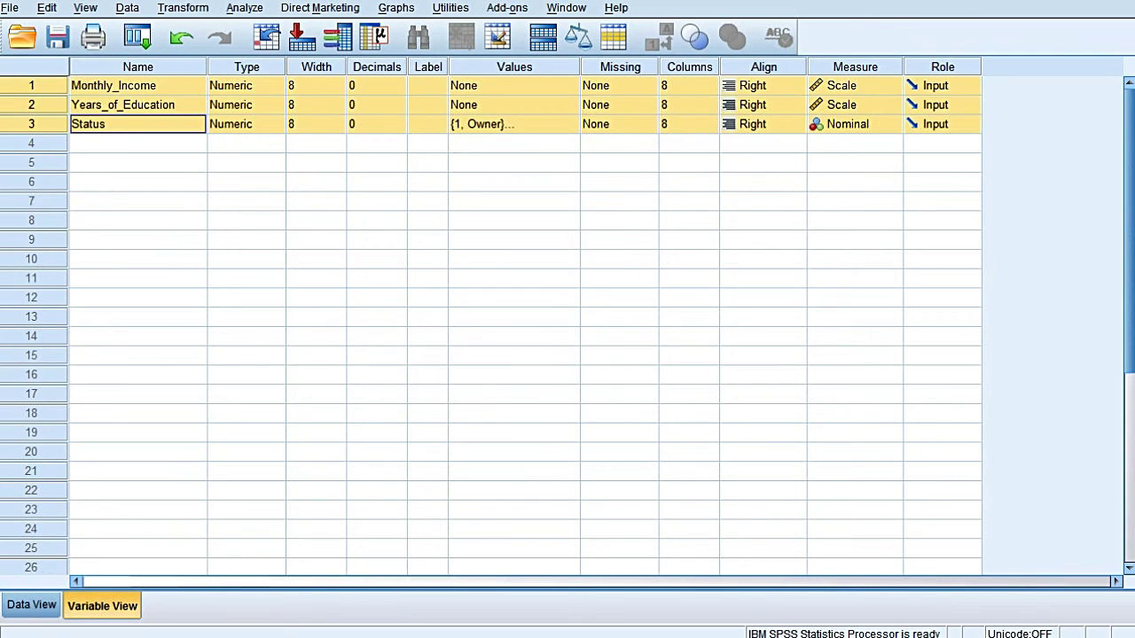
{"action": "left_click", "coordinate": [137, 124]}
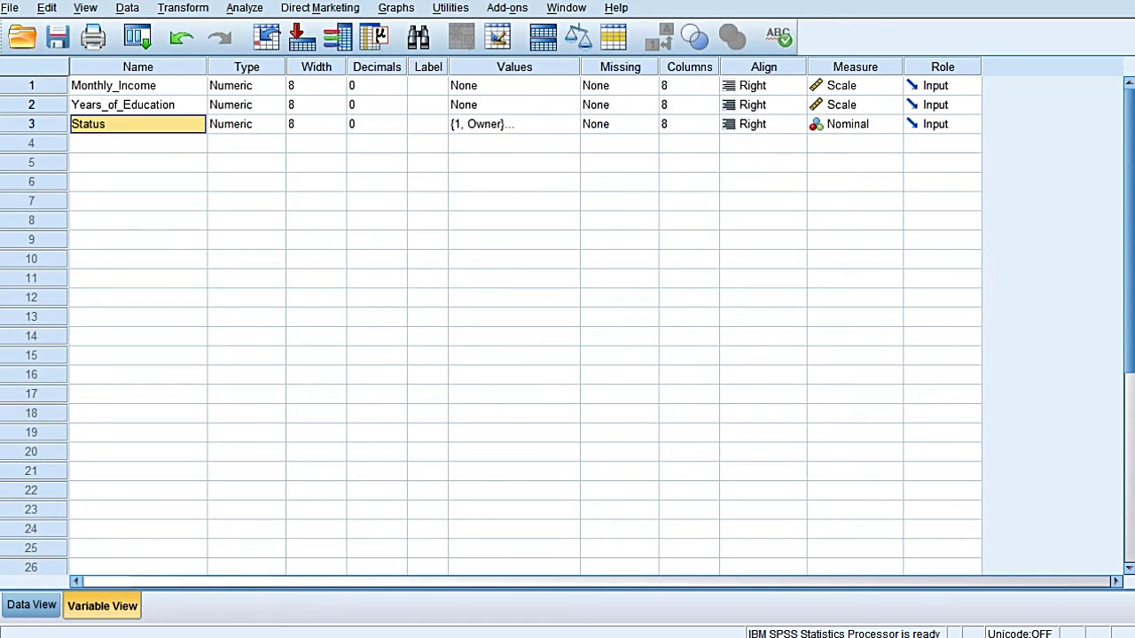
{"action": "left_click", "coordinate": [513, 124]}
{"action": "left_click", "coordinate": [569, 124]}
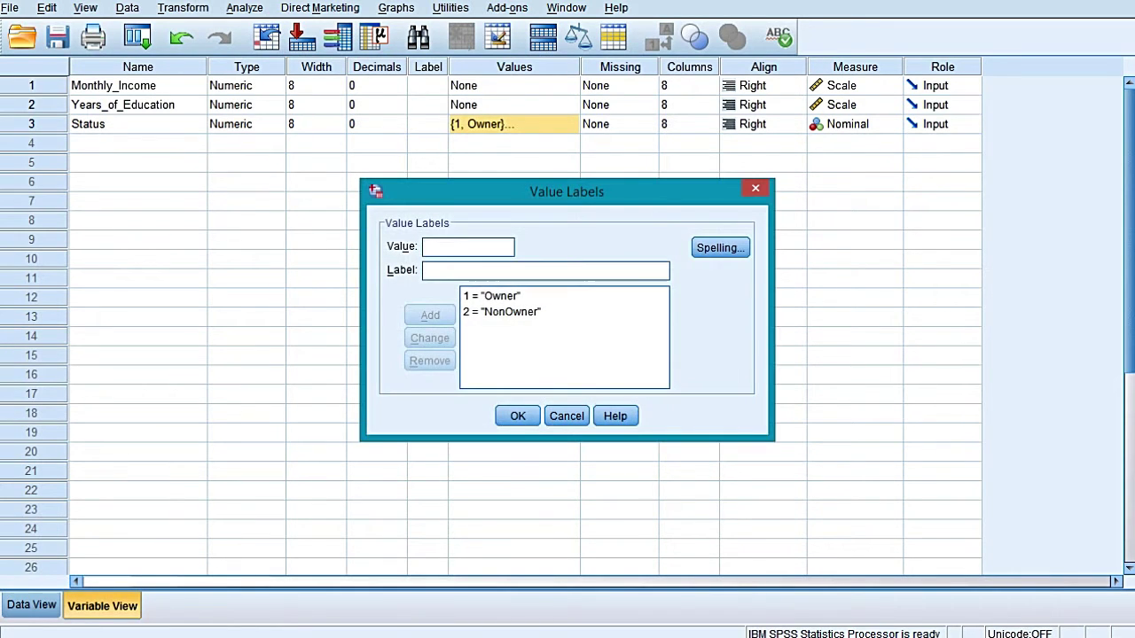
{"action": "left_click", "coordinate": [499, 295]}
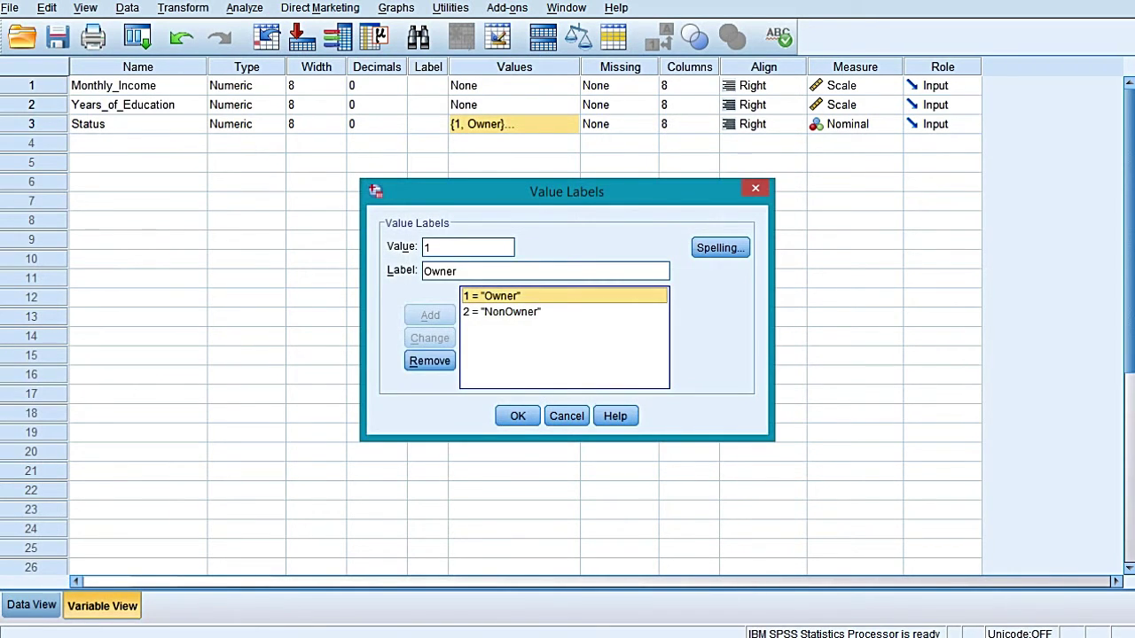
{"action": "left_click", "coordinate": [502, 311]}
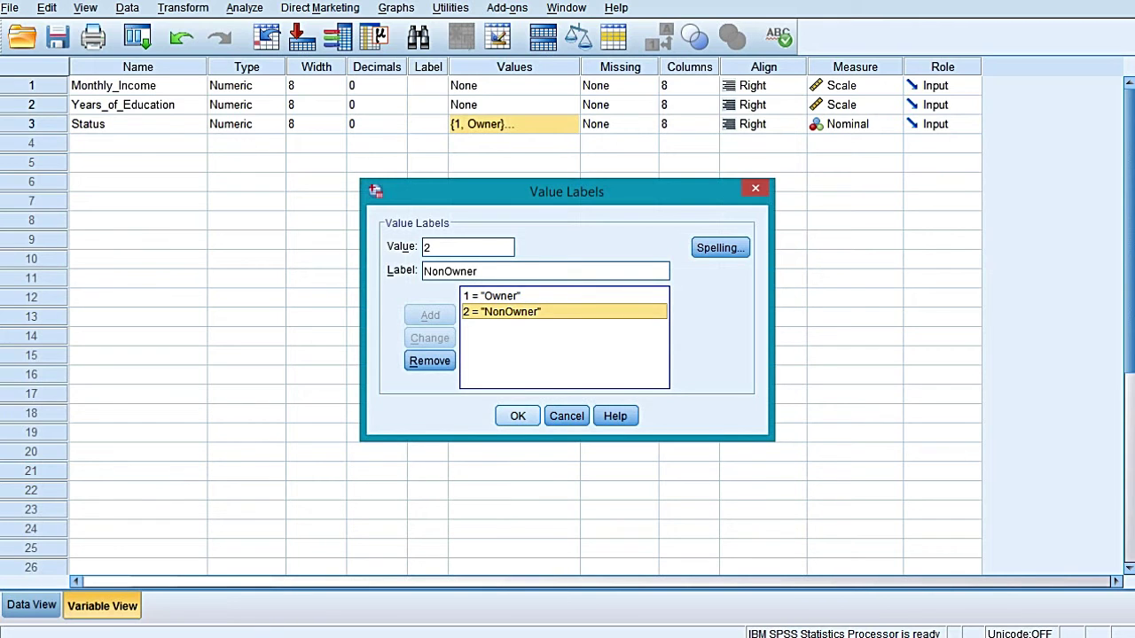
{"action": "left_click", "coordinate": [518, 415]}
{"action": "left_click", "coordinate": [138, 219]}
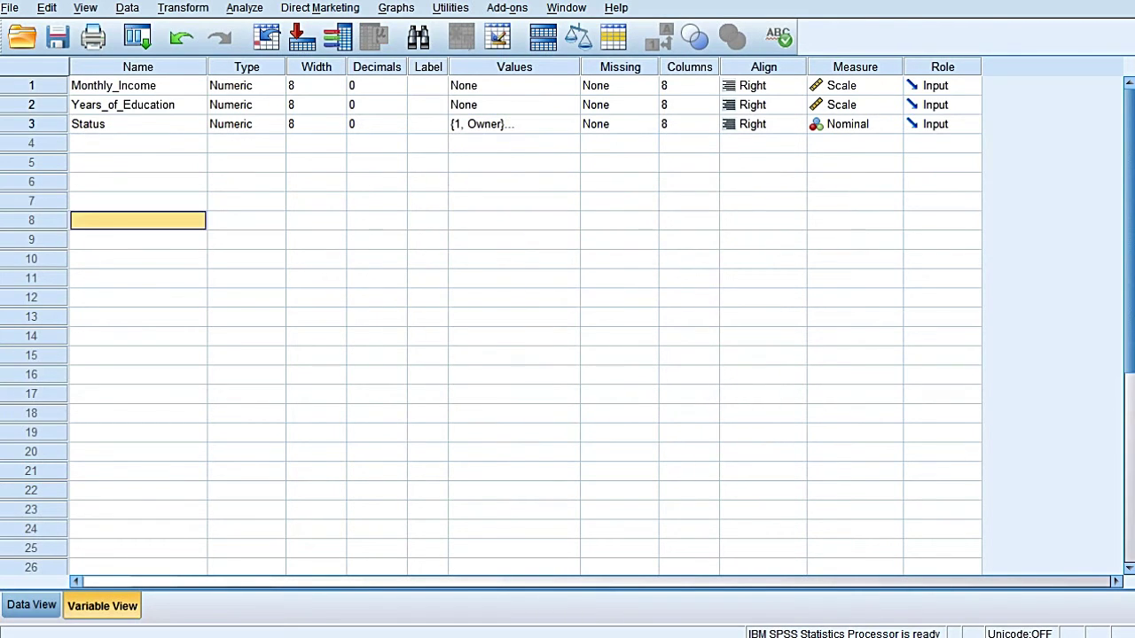
{"action": "left_click", "coordinate": [31, 86]}
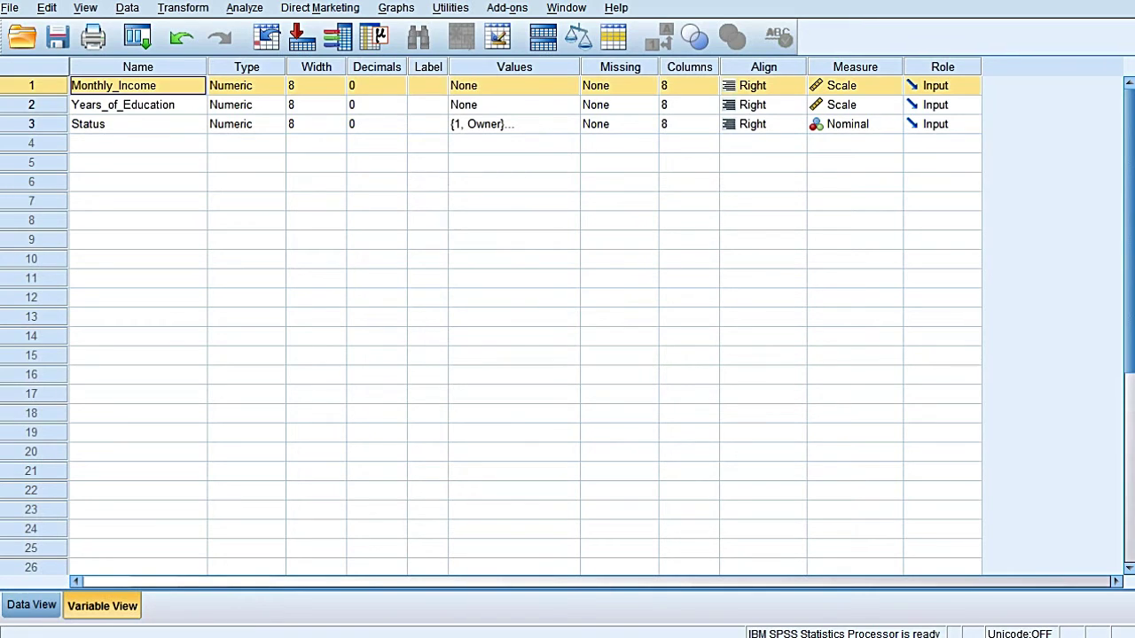
{"action": "left_click", "coordinate": [31, 105]}
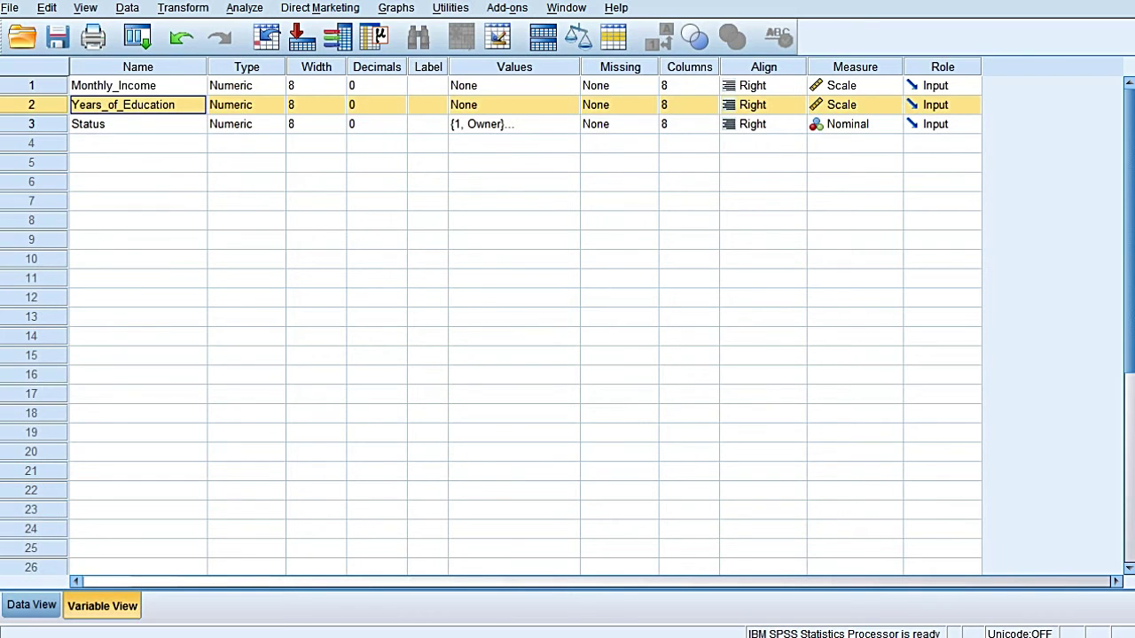
- Switch to the case data and examine the first Monthly_Income values
{"action": "left_click", "coordinate": [31, 605]}
{"action": "left_click", "coordinate": [179, 316]}
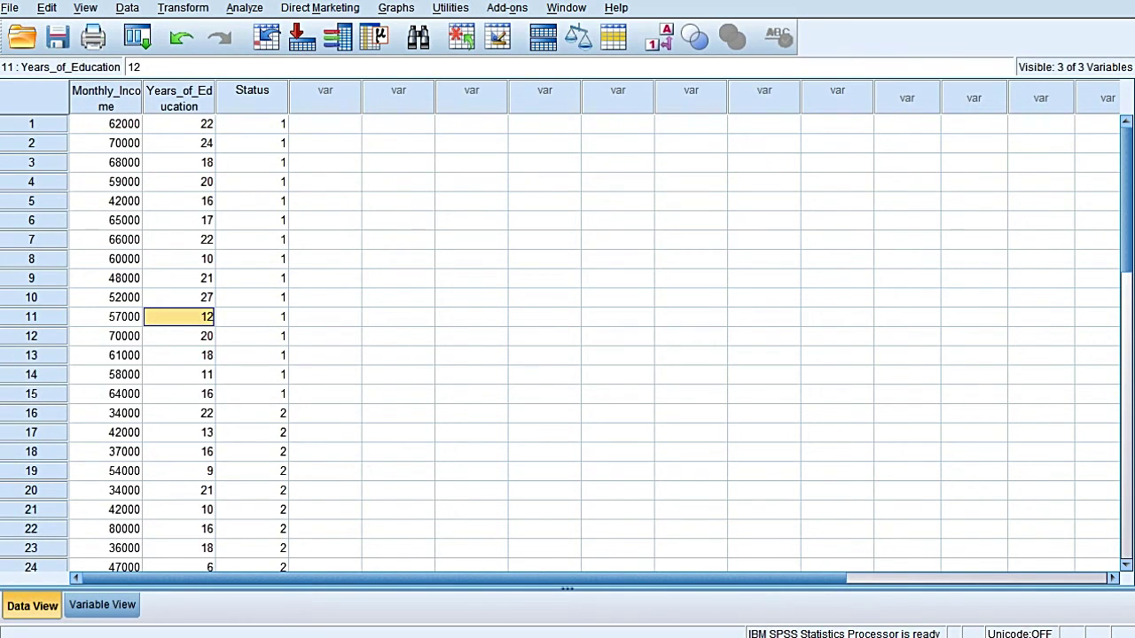
{"action": "left_click", "coordinate": [106, 124]}
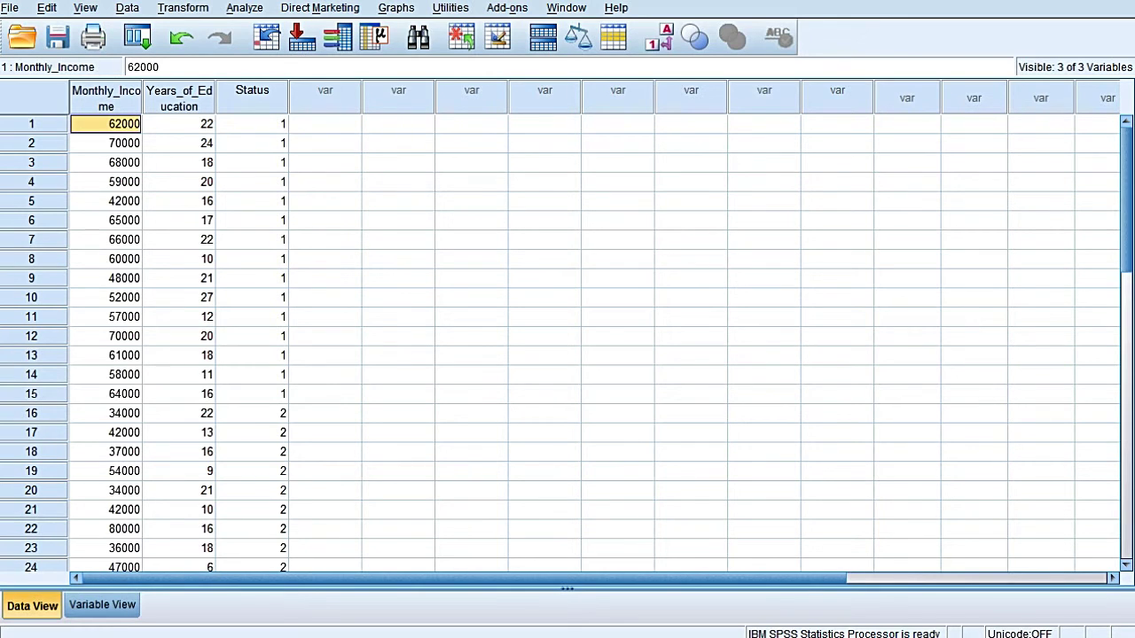
{"action": "left_click", "coordinate": [106, 143]}
{"action": "left_click", "coordinate": [106, 162]}
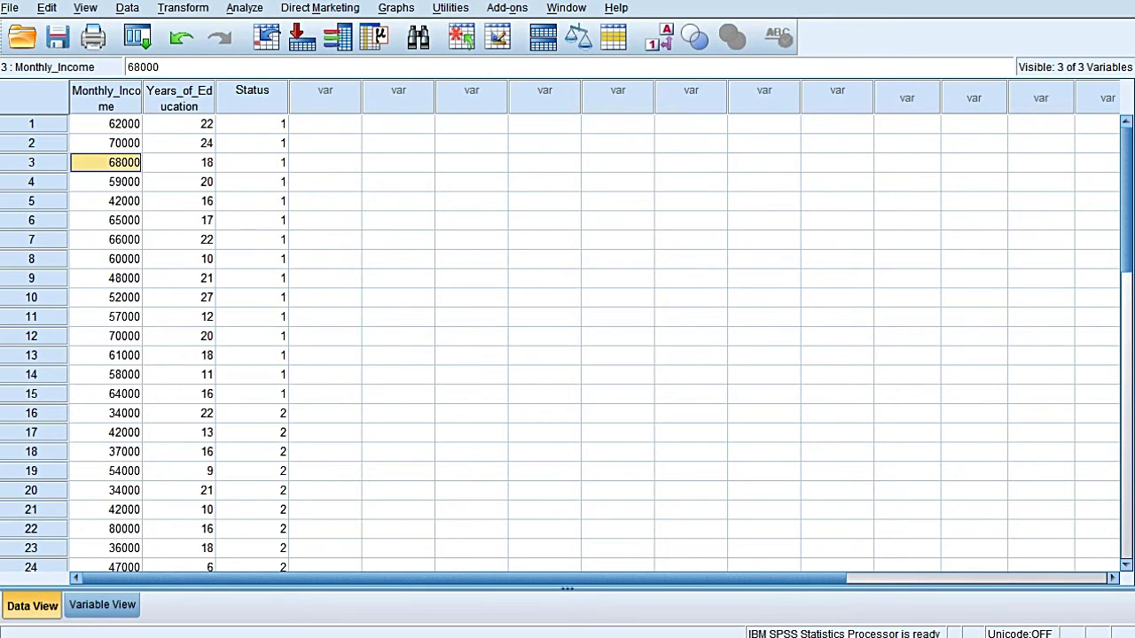
{"action": "left_click", "coordinate": [105, 182]}
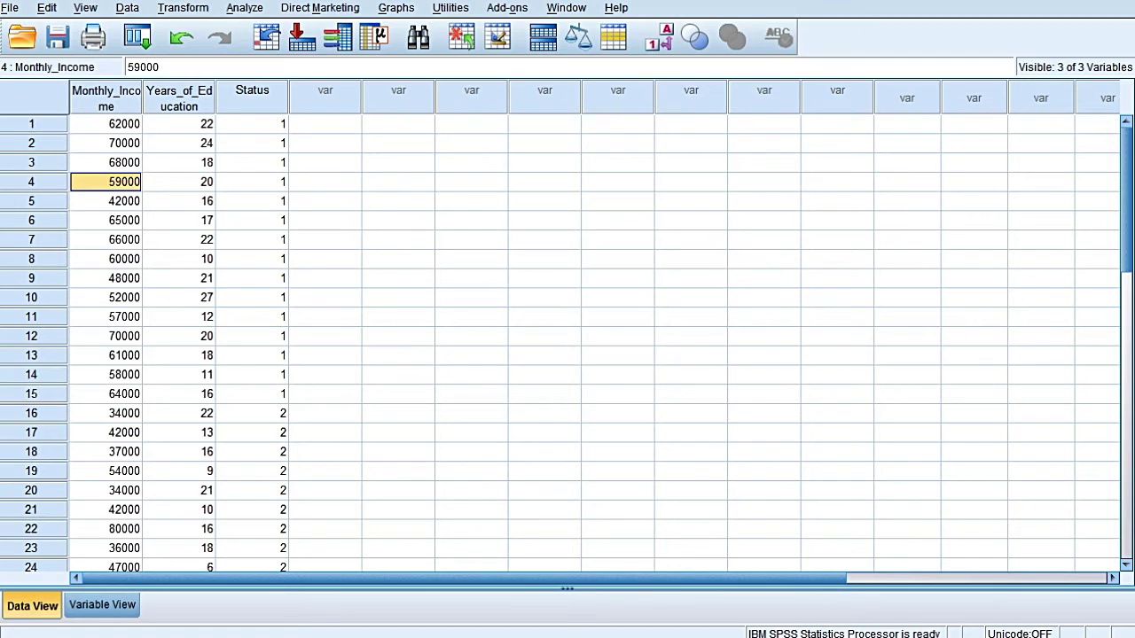
- Examine the Years_of_Education values across the first fourteen cases
{"action": "left_click", "coordinate": [178, 124]}
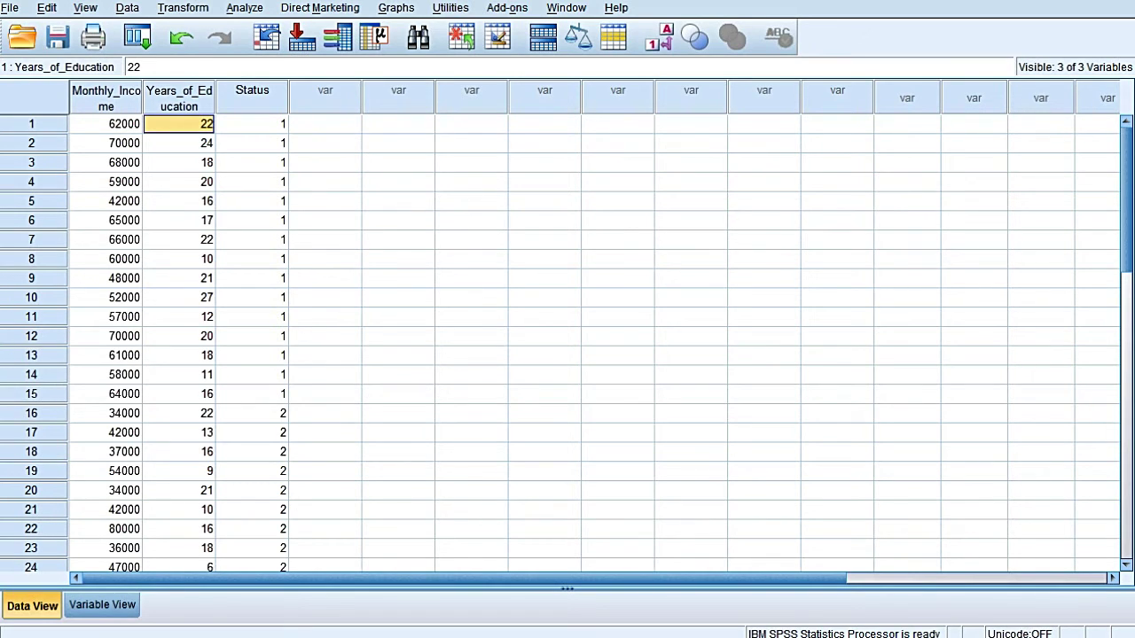
{"action": "left_click", "coordinate": [178, 143]}
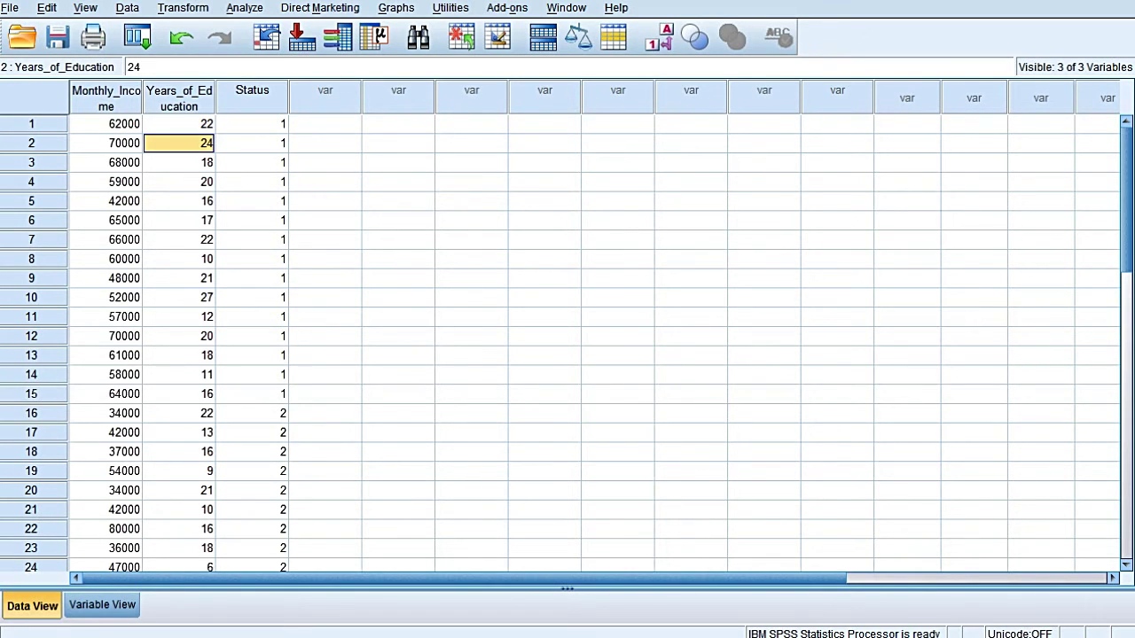
{"action": "left_click", "coordinate": [178, 162]}
{"action": "left_click", "coordinate": [178, 200]}
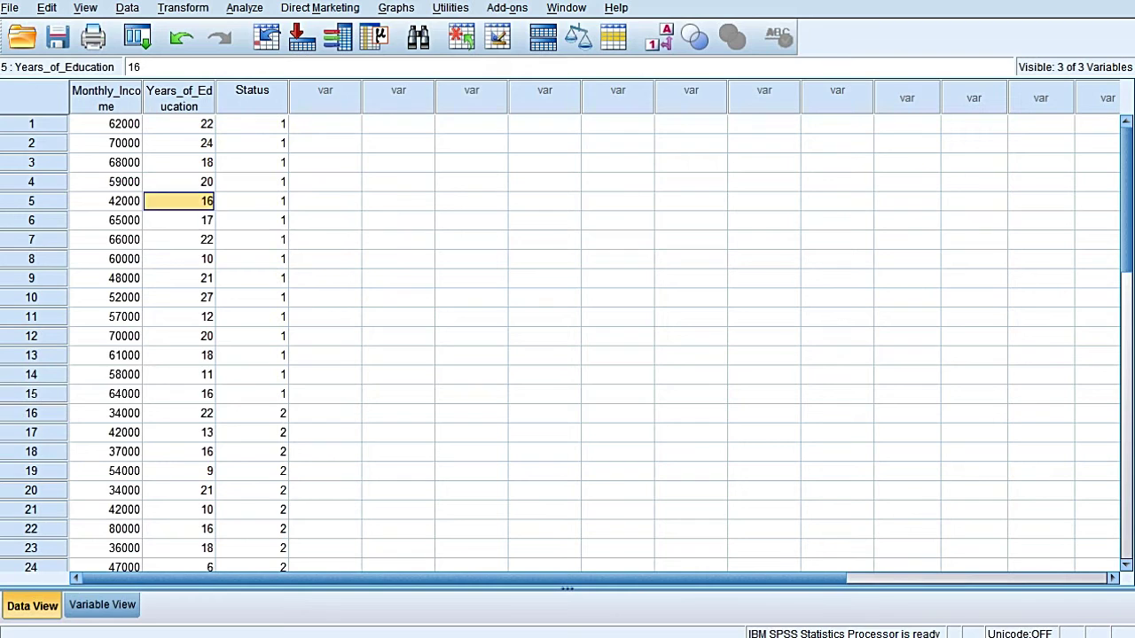
{"action": "left_click", "coordinate": [178, 317]}
{"action": "left_click", "coordinate": [178, 374]}
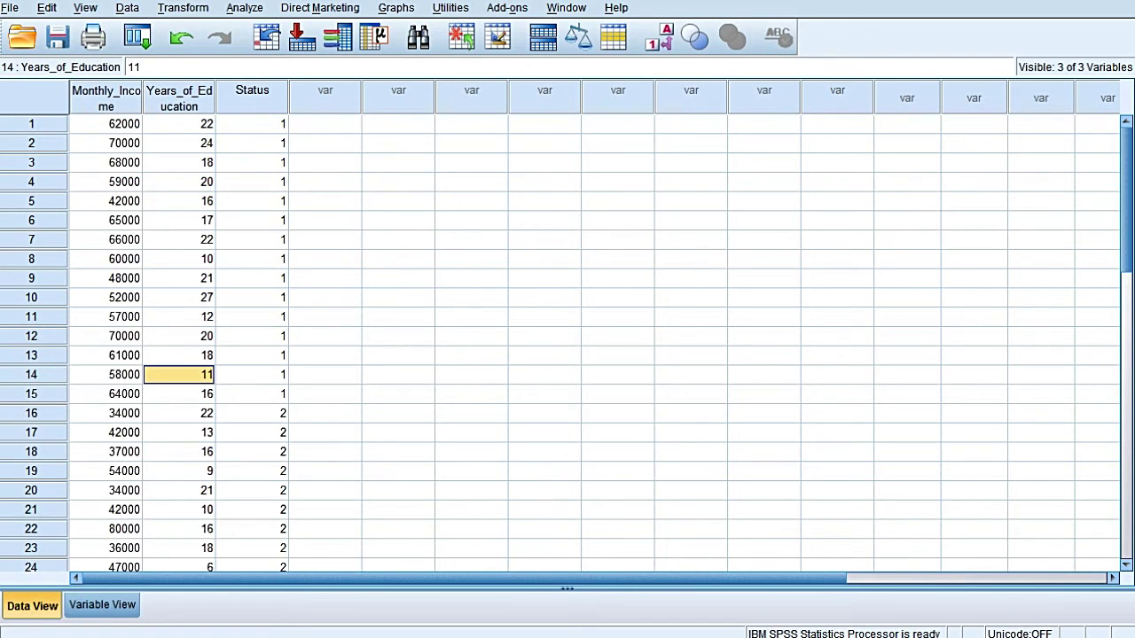
- Examine how the Status codes are distributed over the cases in the data set
{"action": "left_click", "coordinate": [252, 123]}
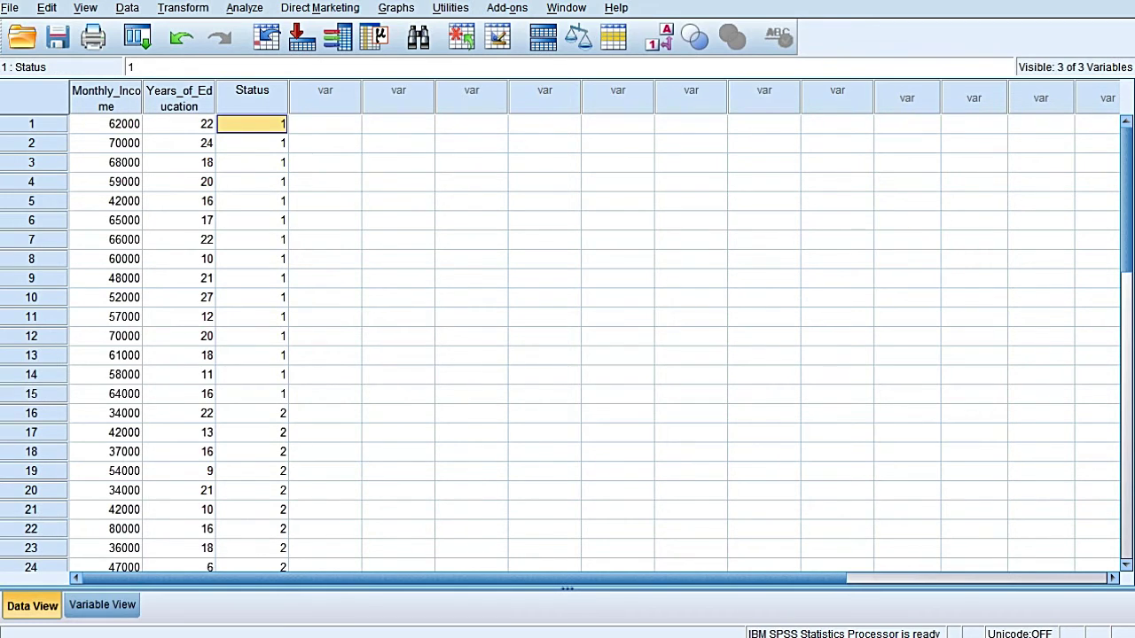
{"action": "scroll", "coordinate": [567, 342], "scroll_direction": "down", "scroll_amount": 2}
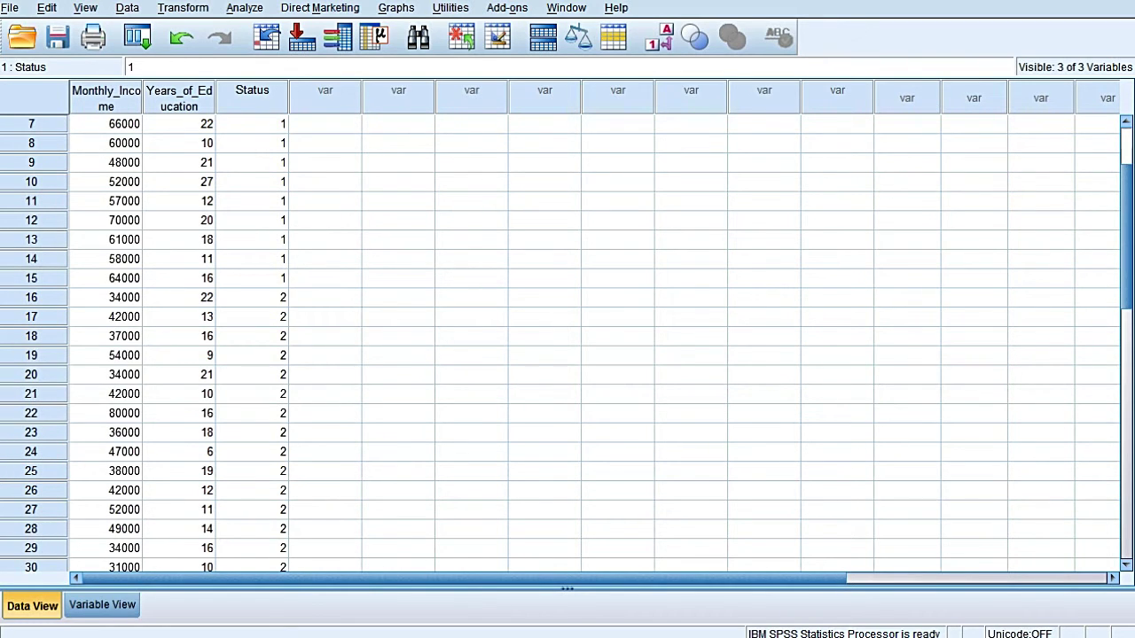
{"action": "left_click", "coordinate": [252, 317]}
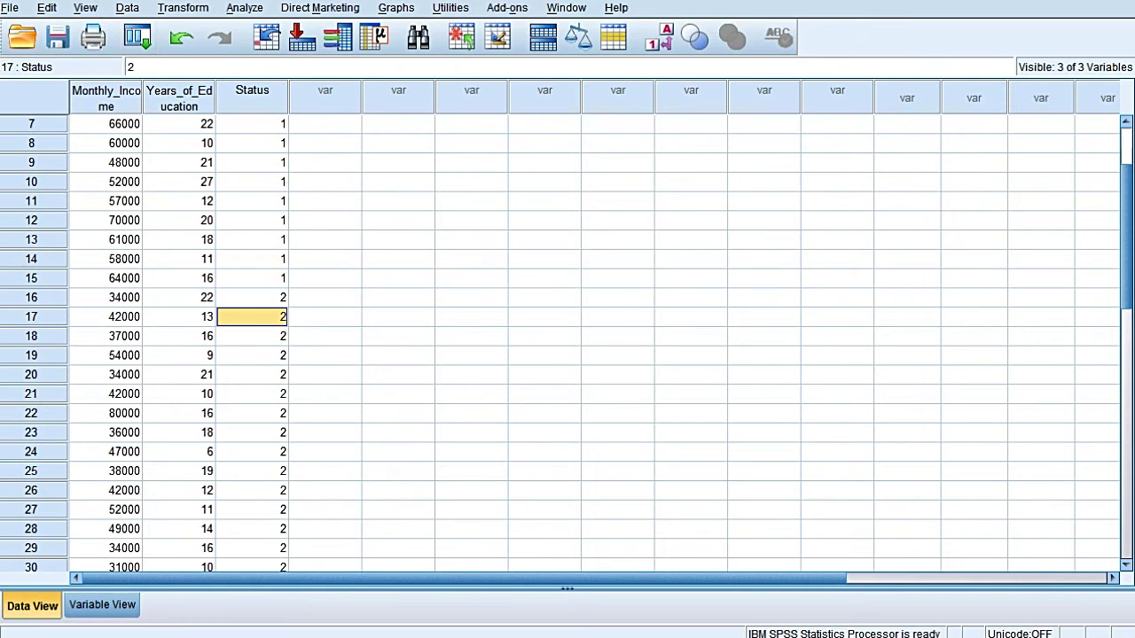
- Start a Discriminant Analysis and assign Status as the grouping variable
{"action": "left_click", "coordinate": [243, 8]}
{"action": "mouse_move", "coordinate": [266, 253]}
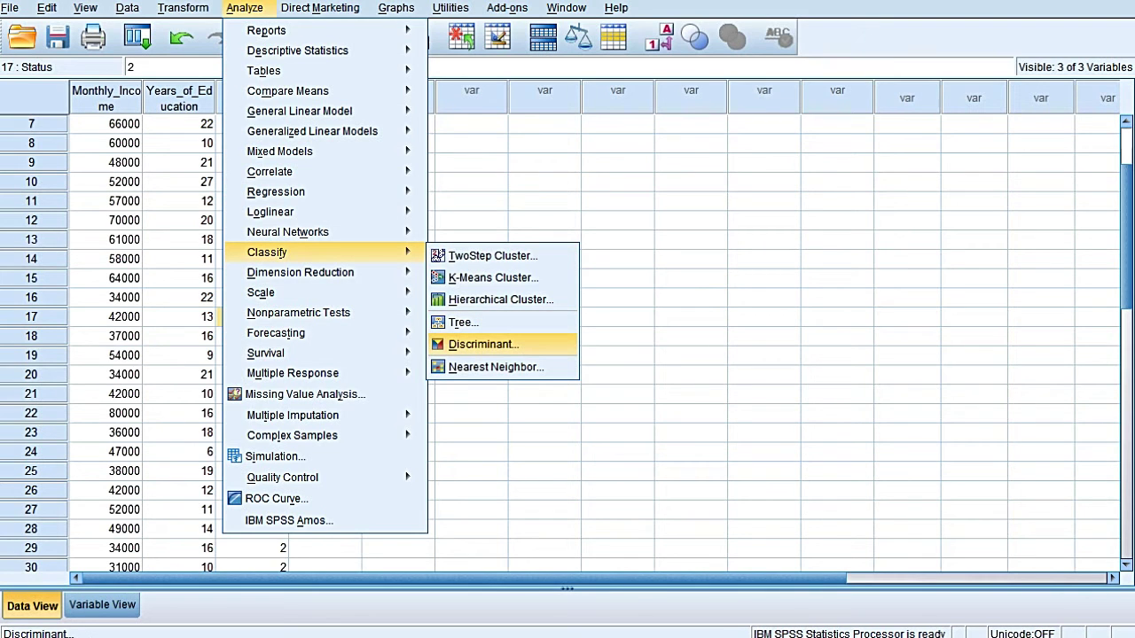
{"action": "left_click", "coordinate": [483, 343]}
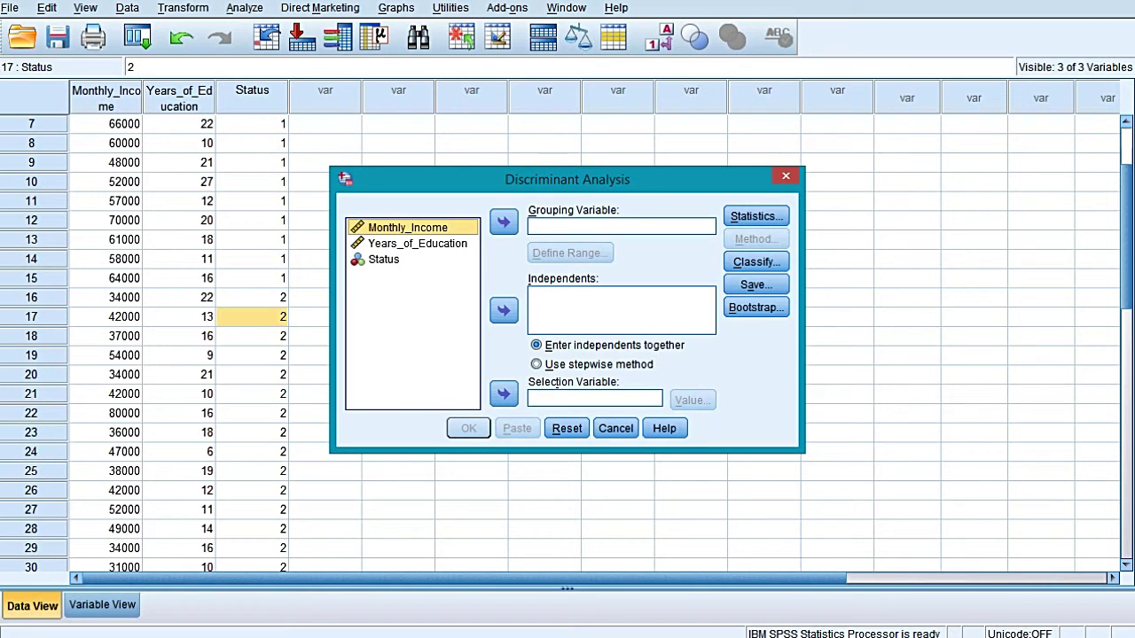
{"action": "left_click", "coordinate": [383, 259]}
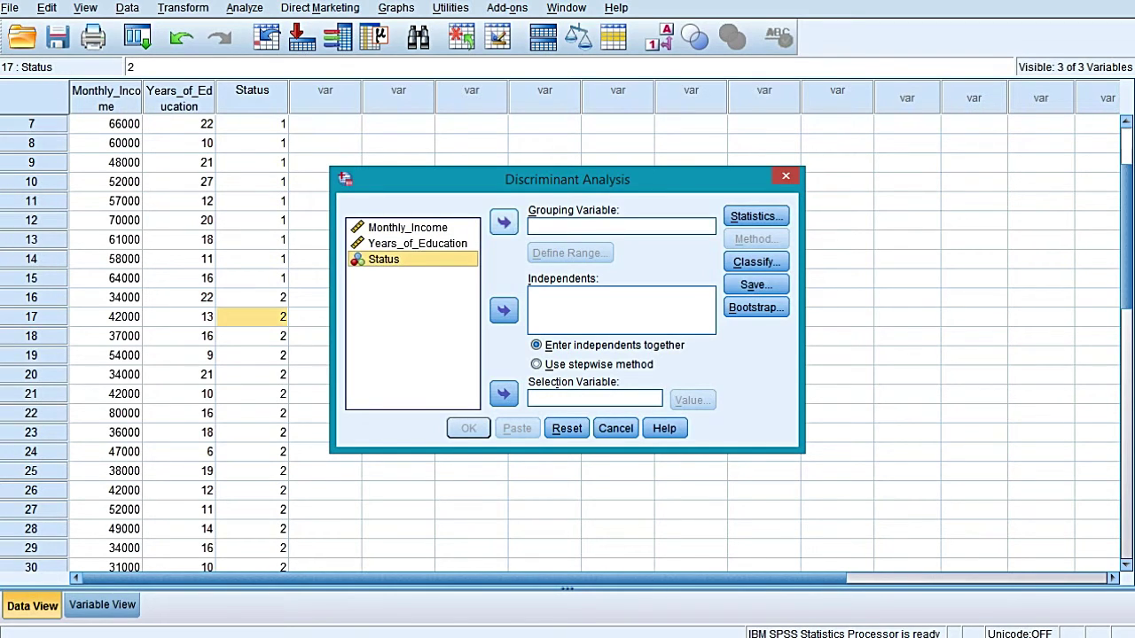
{"action": "left_click", "coordinate": [503, 221]}
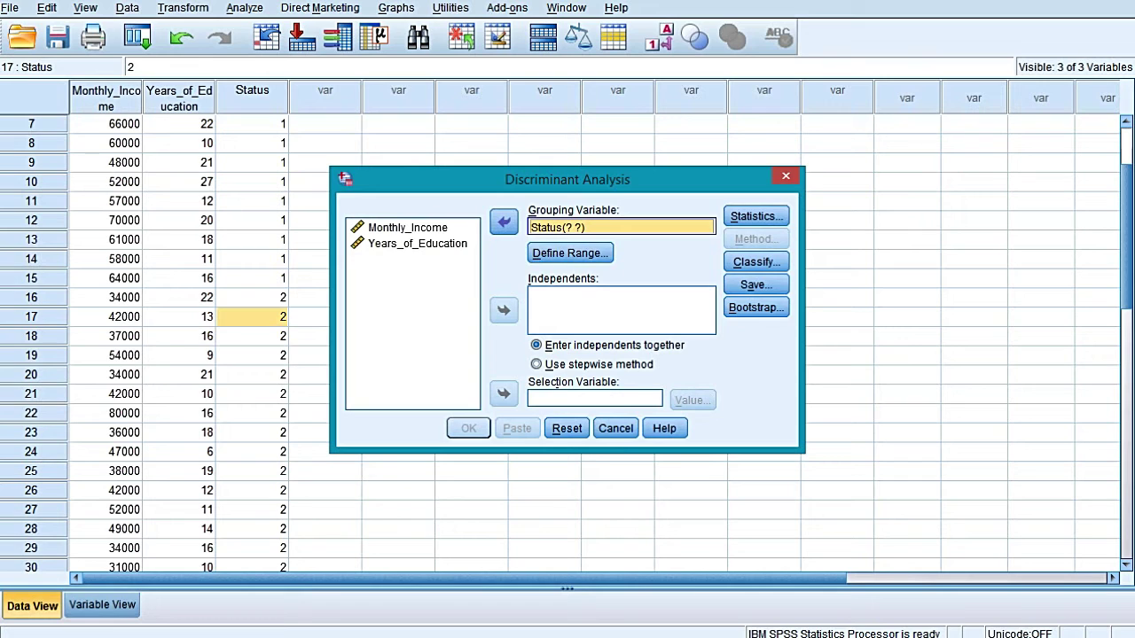
- Define the range of the Status grouping variable with minimum 1 and maximum 2
{"action": "left_click", "coordinate": [569, 252]}
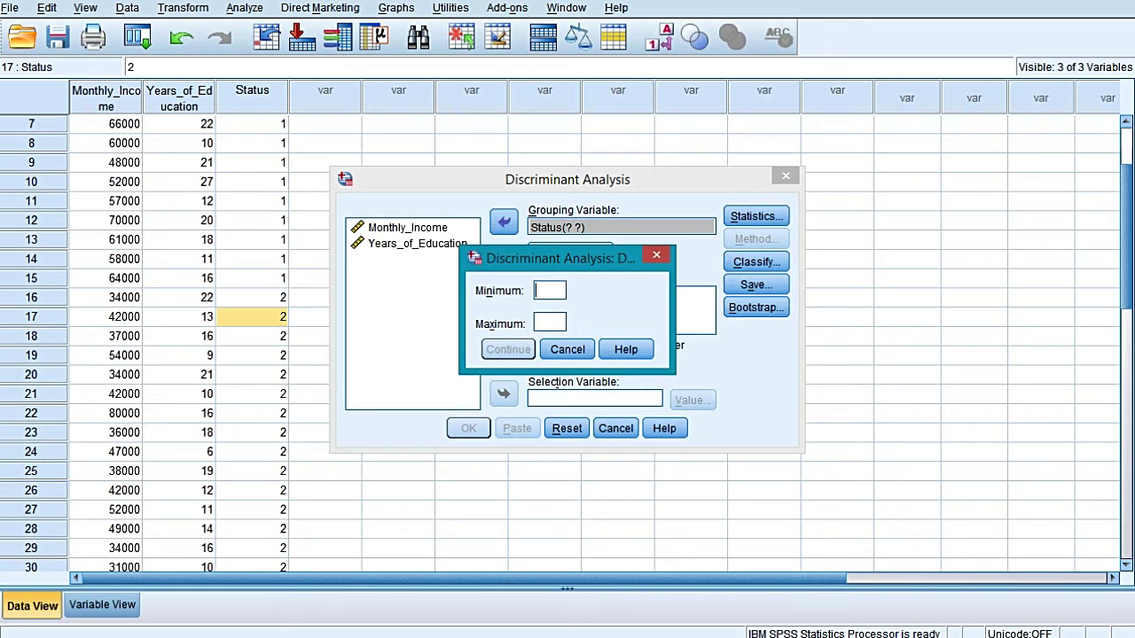
{"action": "type", "text": "1"}
{"action": "key", "text": "Tab"}
{"action": "type", "text": "2"}
{"action": "left_click", "coordinate": [508, 349]}
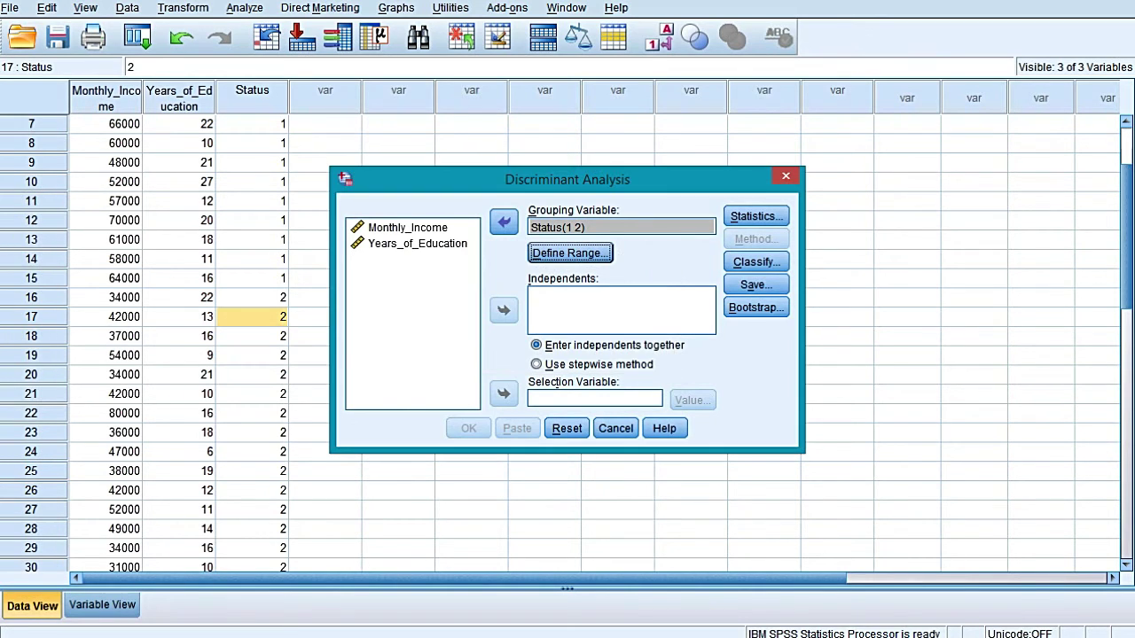
- Add Monthly_Income and Years_of_Education as the independents of the discriminant analysis
{"action": "left_click", "coordinate": [407, 227]}
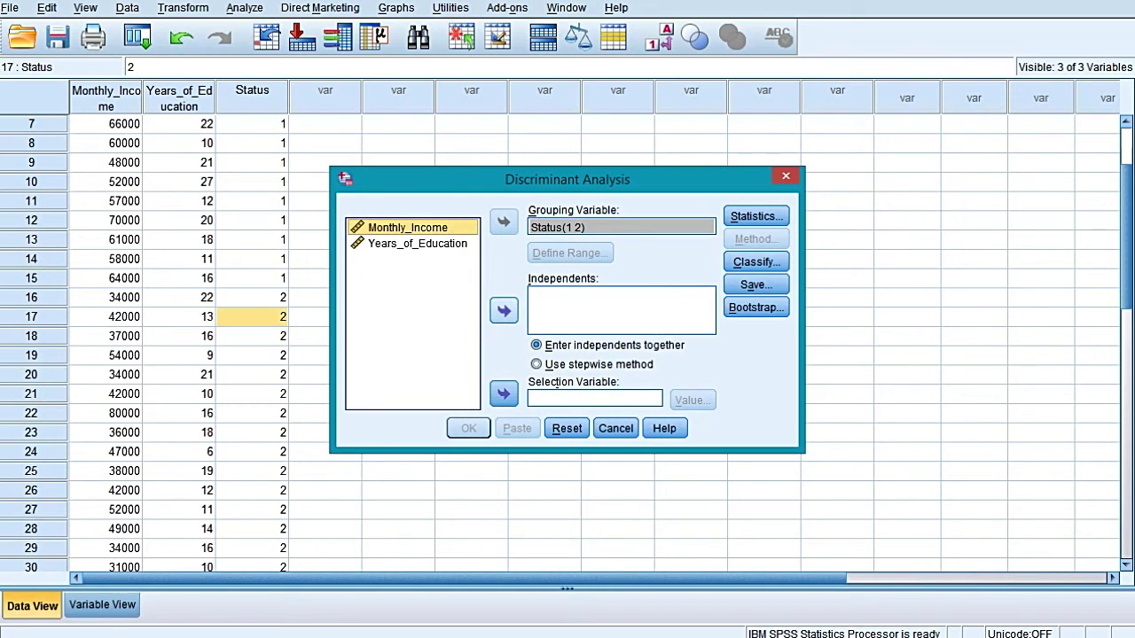
{"action": "left_click", "coordinate": [503, 310]}
{"action": "left_click", "coordinate": [412, 227]}
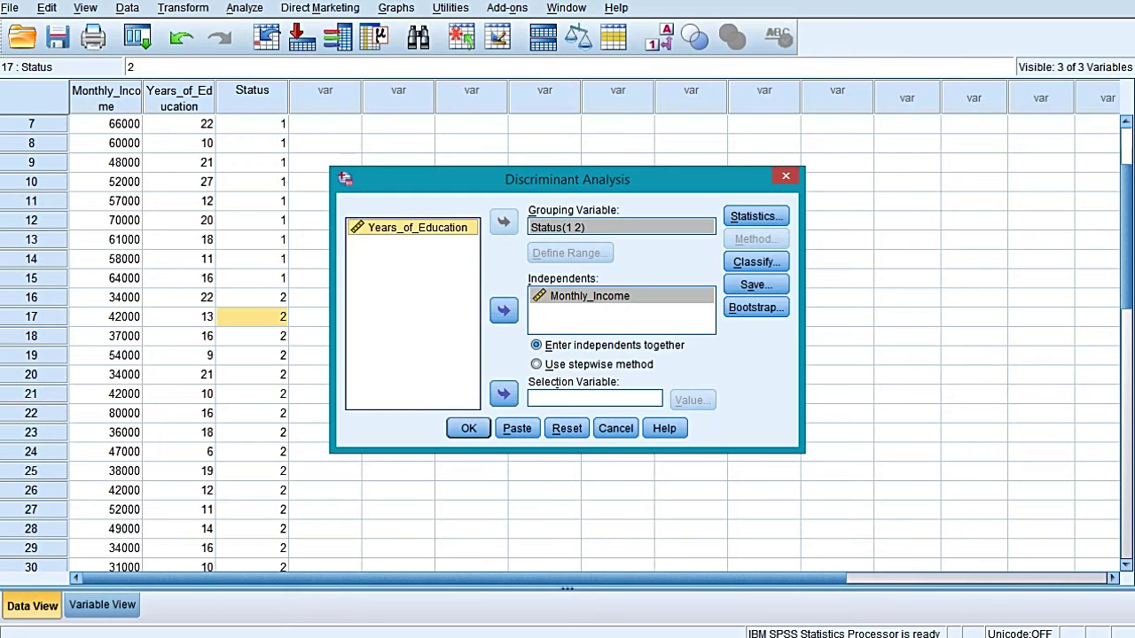
{"action": "key", "text": "space"}
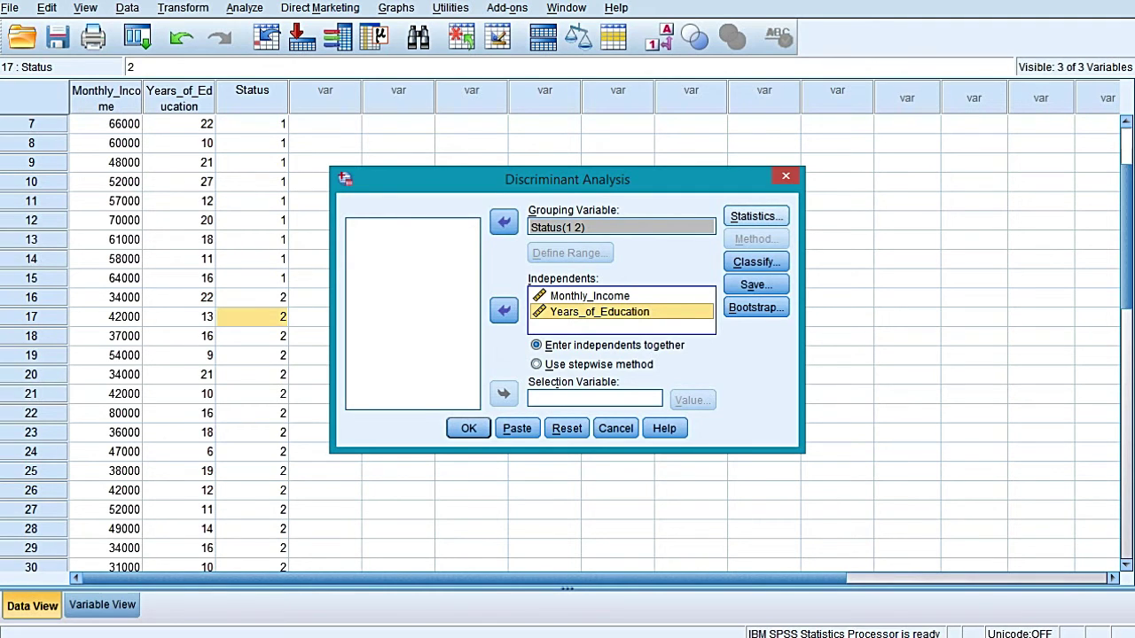
- Request Means, Univariate ANOVAs, Unstandardized function coefficients and the Within-groups correlation matrix in the analysis statistics
{"action": "key", "text": "alt+s"}
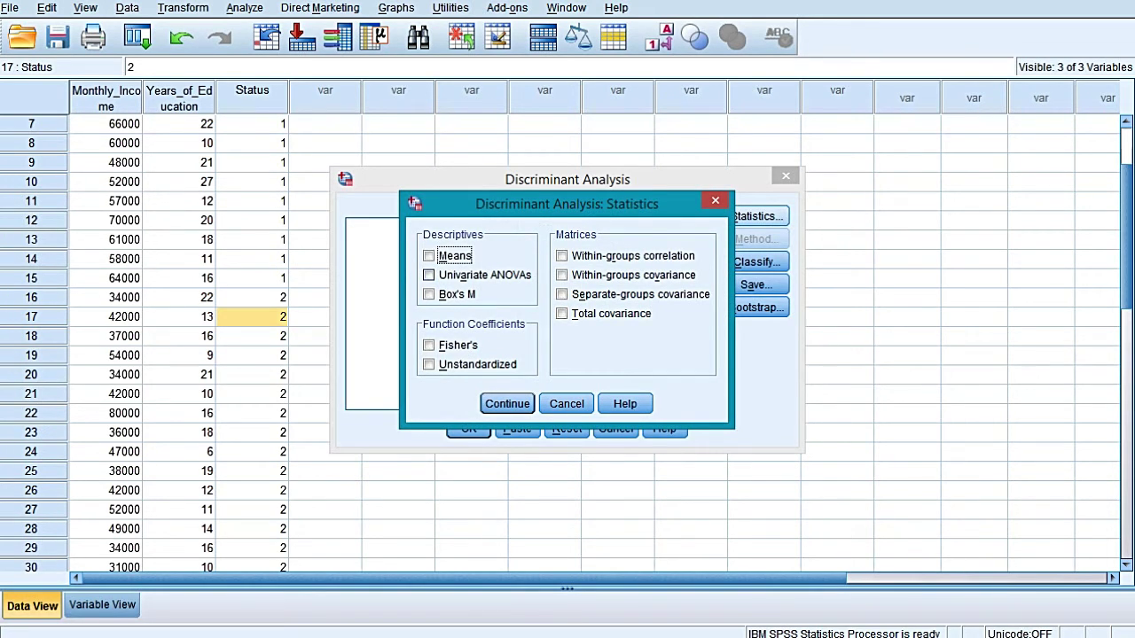
{"action": "left_click", "coordinate": [428, 256]}
{"action": "left_click", "coordinate": [429, 275]}
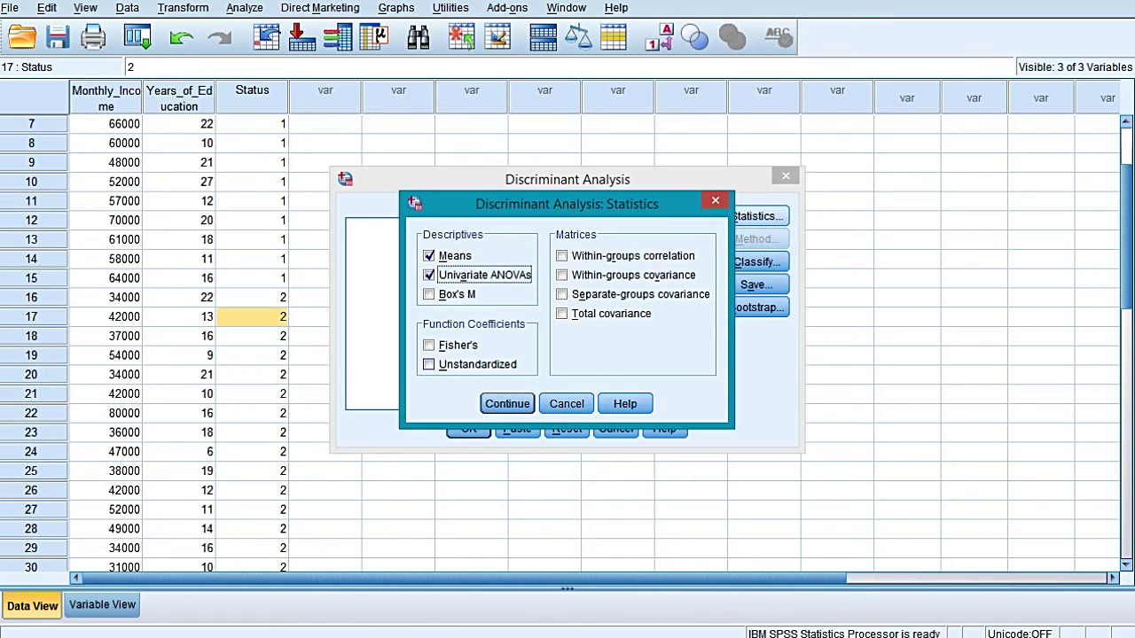
{"action": "left_click", "coordinate": [429, 364]}
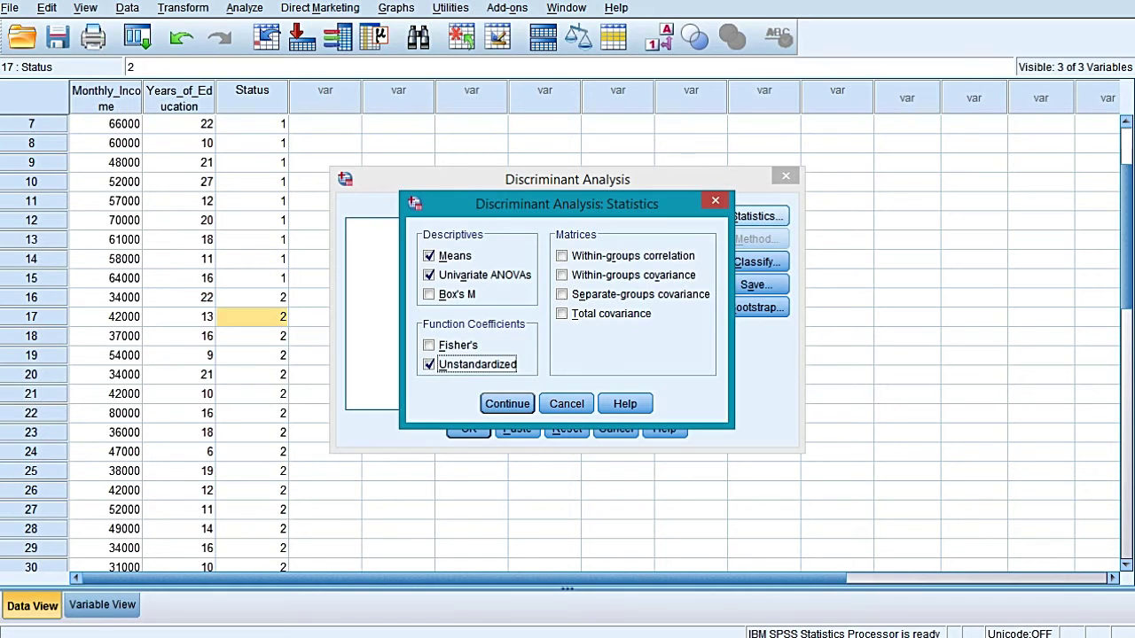
{"action": "left_click", "coordinate": [561, 256]}
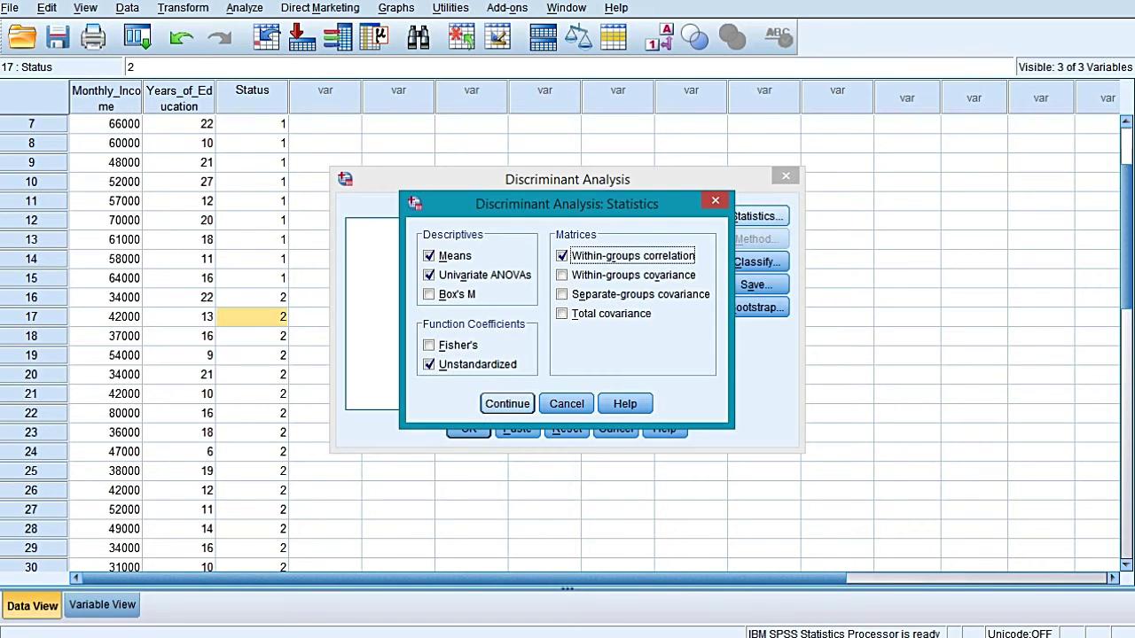
{"action": "left_click", "coordinate": [507, 403]}
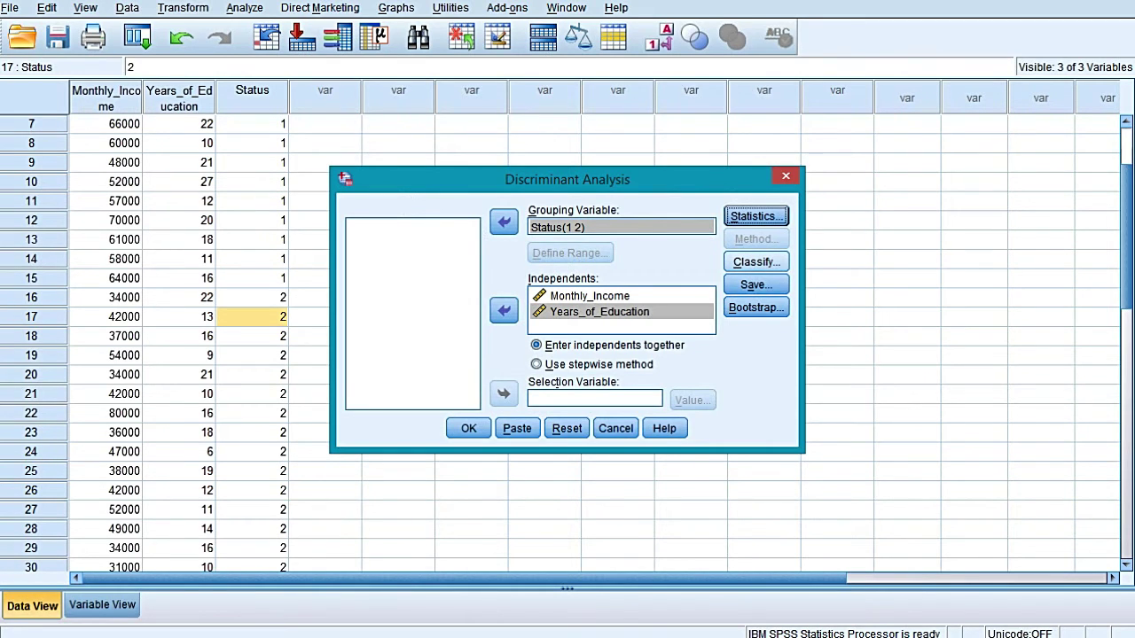
- Enable Casewise results, Summary table and Leave-one-out classification in the discriminant analysis classification settings
{"action": "left_click", "coordinate": [755, 261]}
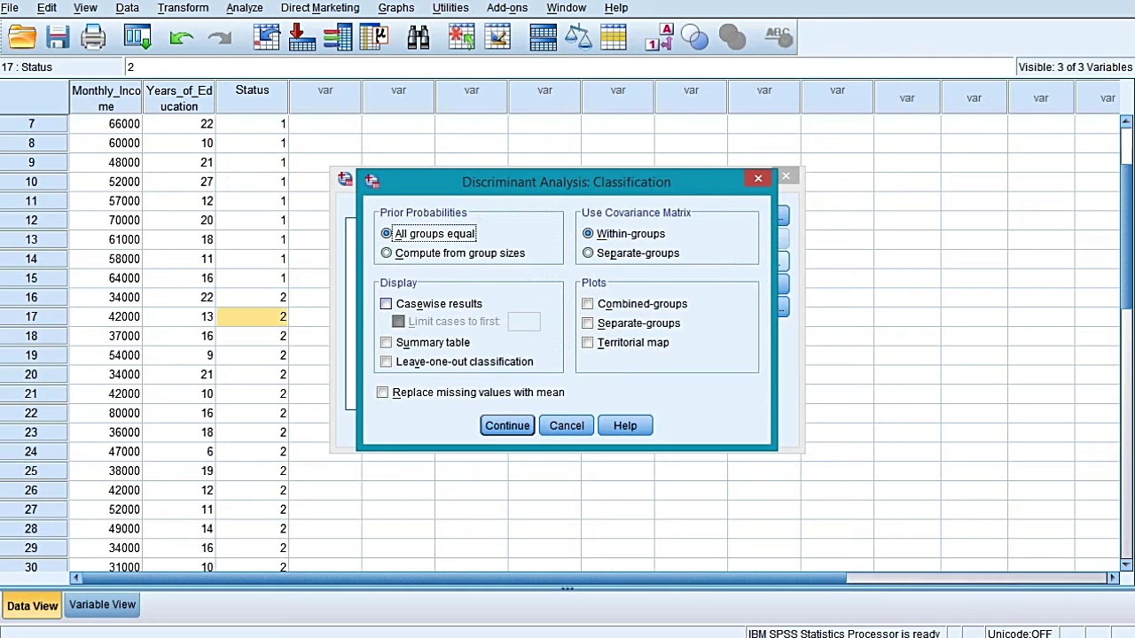
{"action": "left_click", "coordinate": [386, 303]}
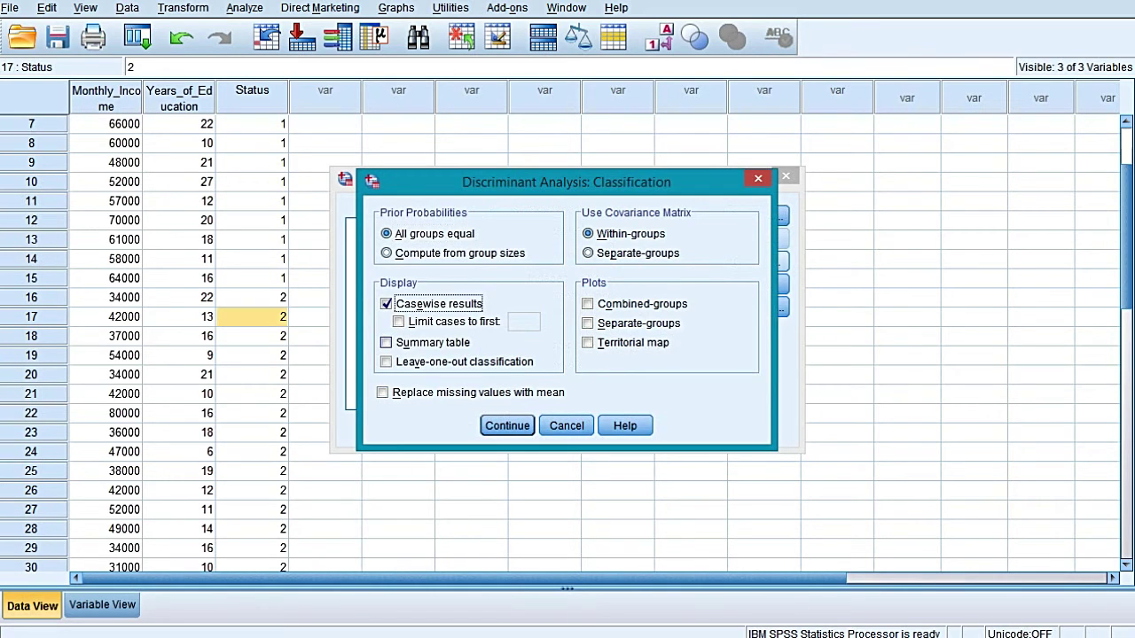
{"action": "left_click", "coordinate": [386, 342]}
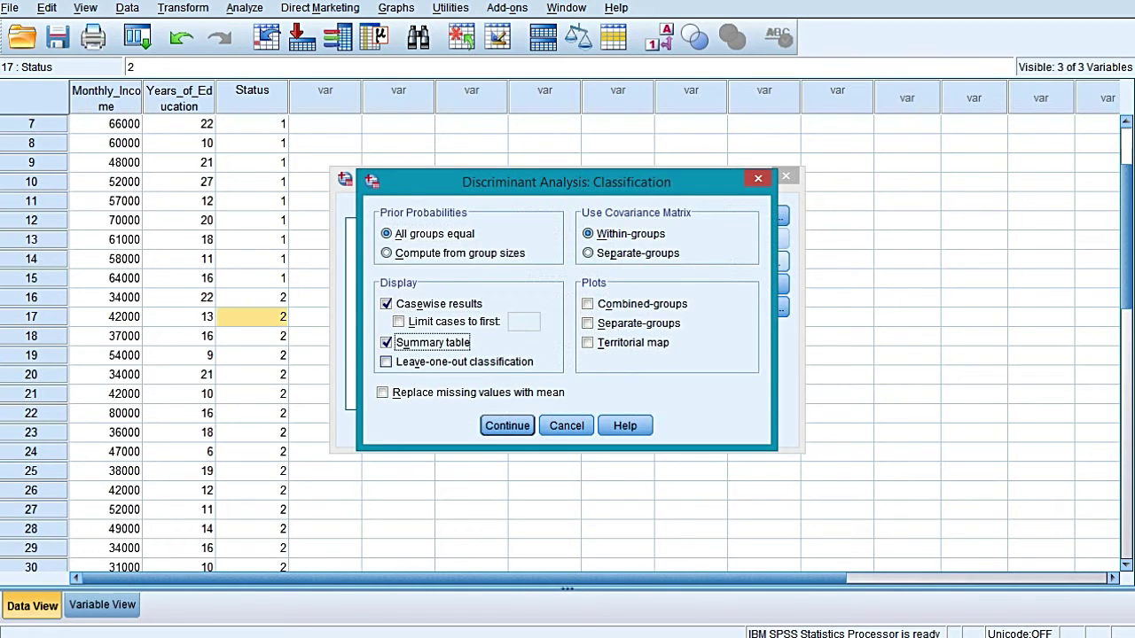
{"action": "left_click", "coordinate": [386, 361]}
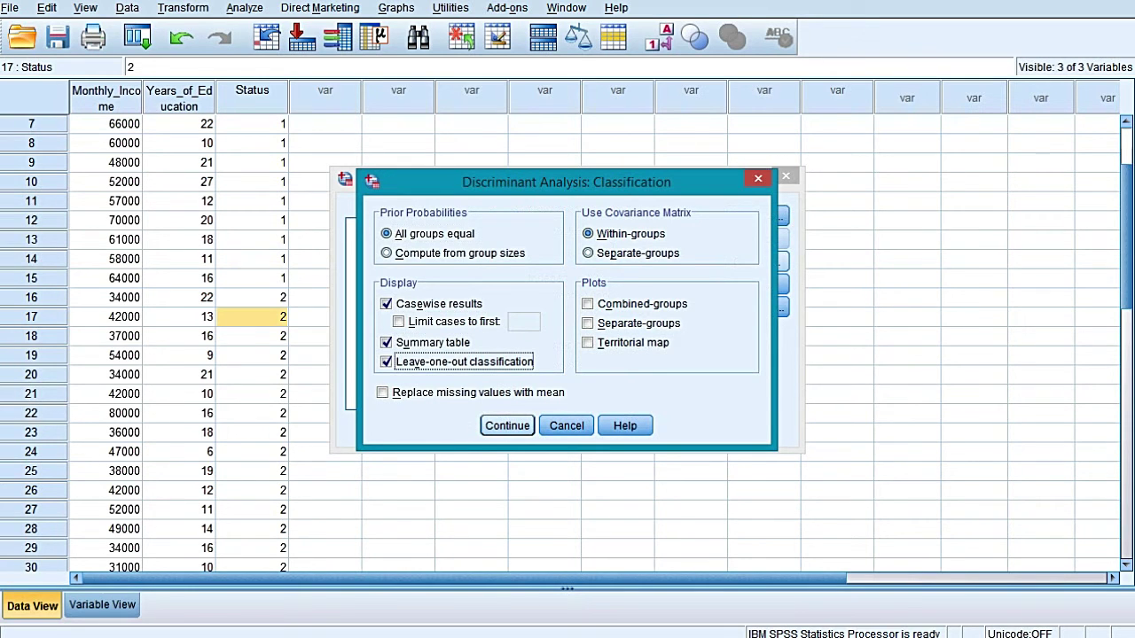
{"action": "key", "text": "Return"}
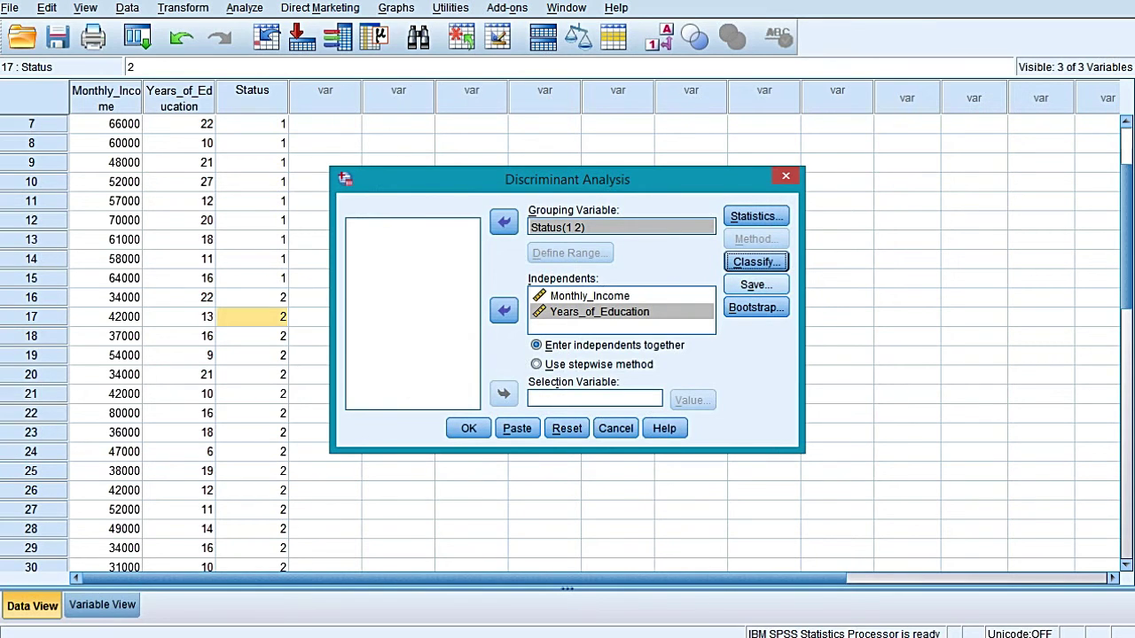
- Save Predicted group membership, Discriminant scores and Probabilities of group membership as new variables and run the discriminant analysis
{"action": "key", "text": "Tab"}
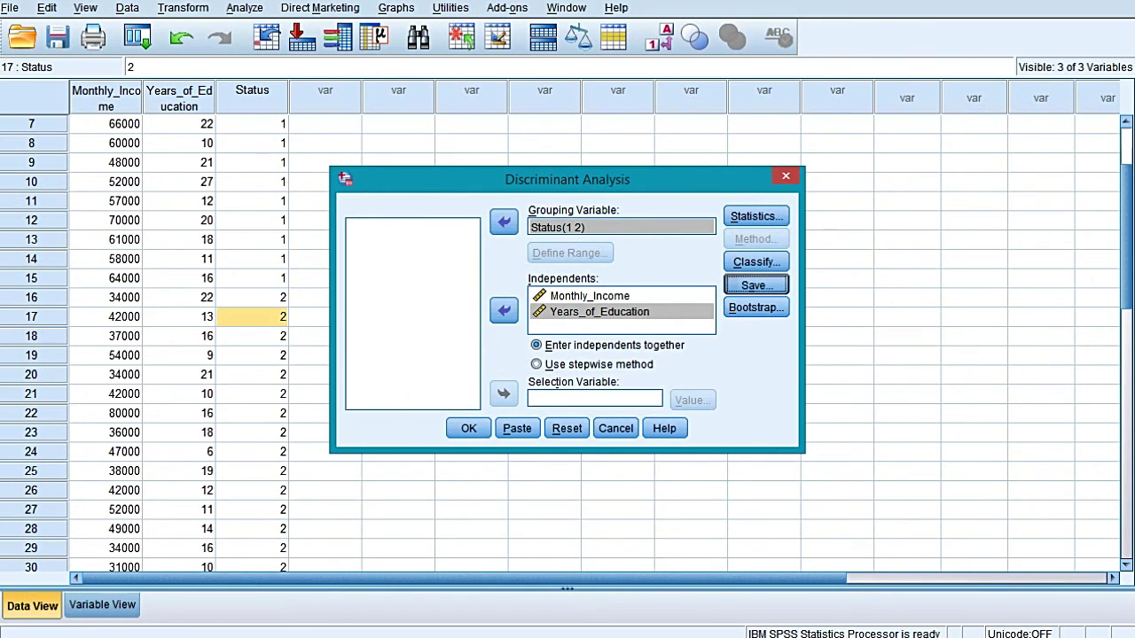
{"action": "key", "text": "Return"}
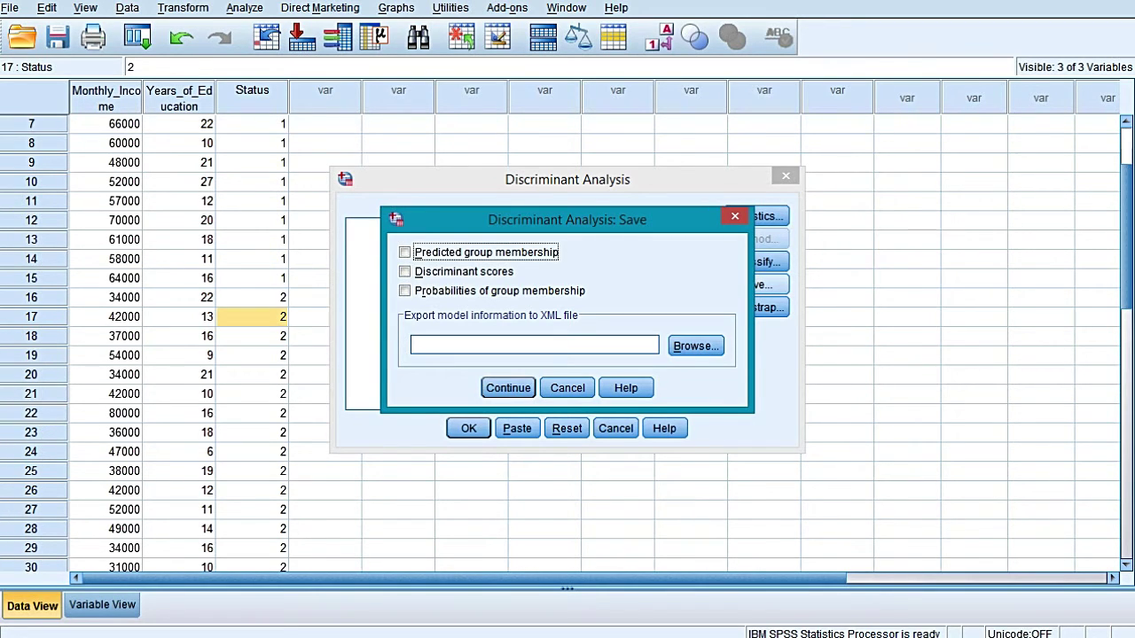
{"action": "left_click", "coordinate": [404, 252]}
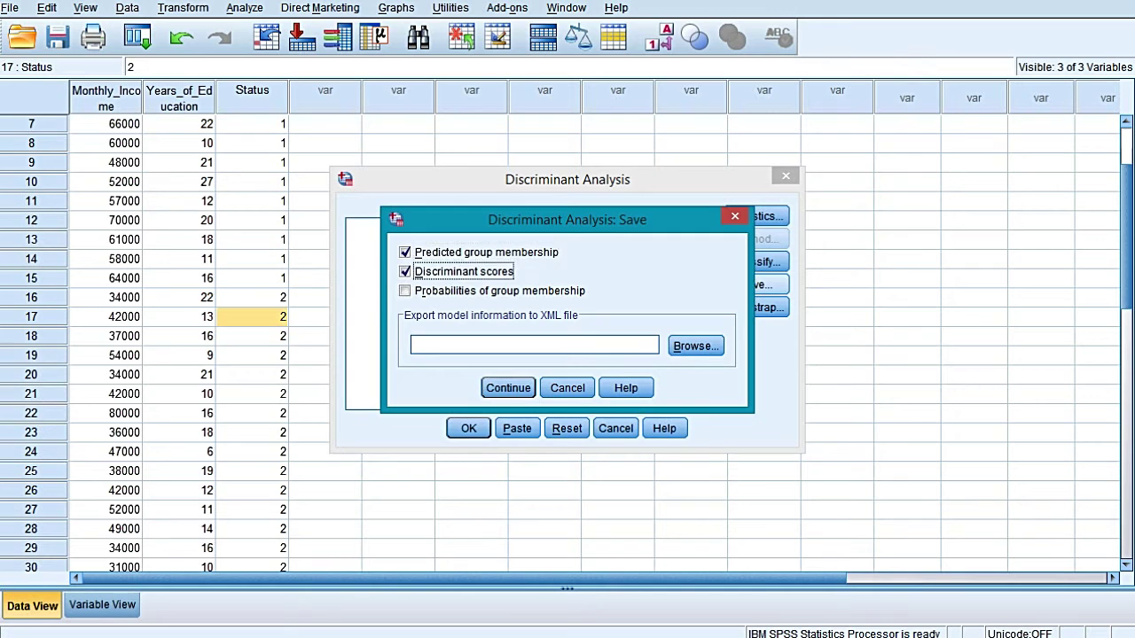
{"action": "left_click", "coordinate": [404, 291]}
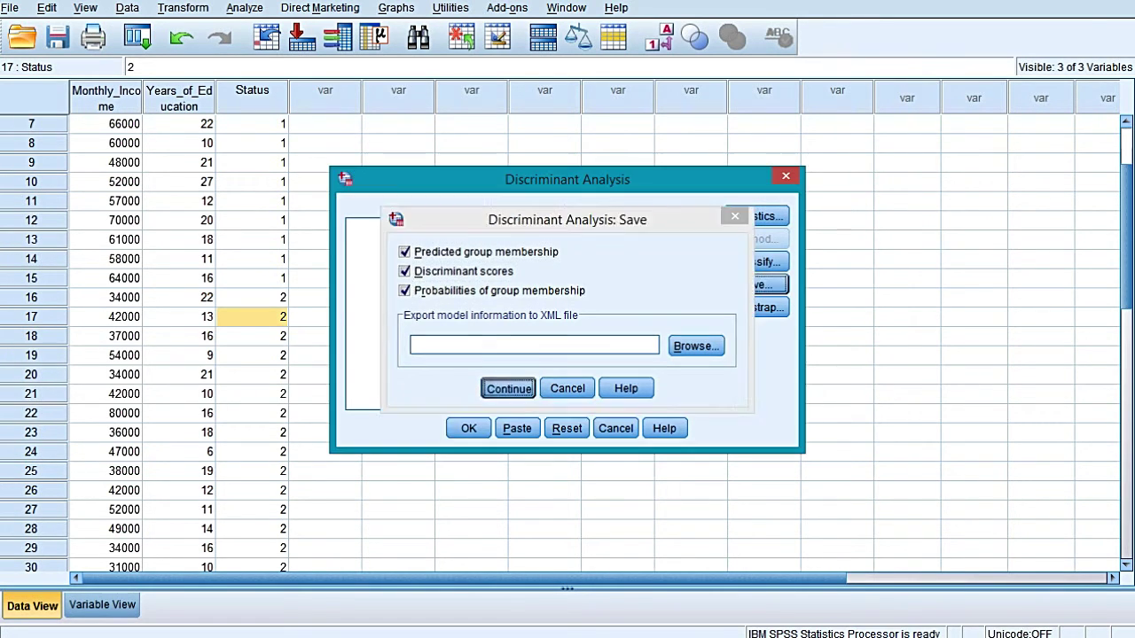
{"action": "key", "text": "Return"}
{"action": "left_click", "coordinate": [468, 428]}
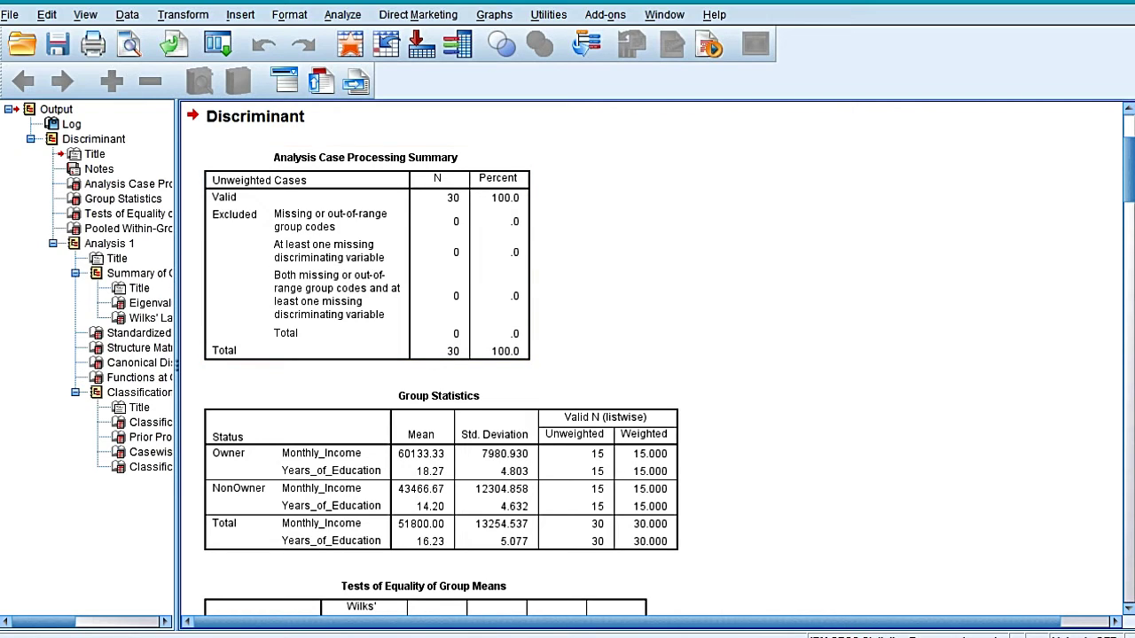
- Examine the discriminant output from the case processing summary and group statistics through the canonical discriminant function coefficients
{"action": "scroll", "coordinate": [652, 355], "scroll_direction": "down", "scroll_amount": 2}
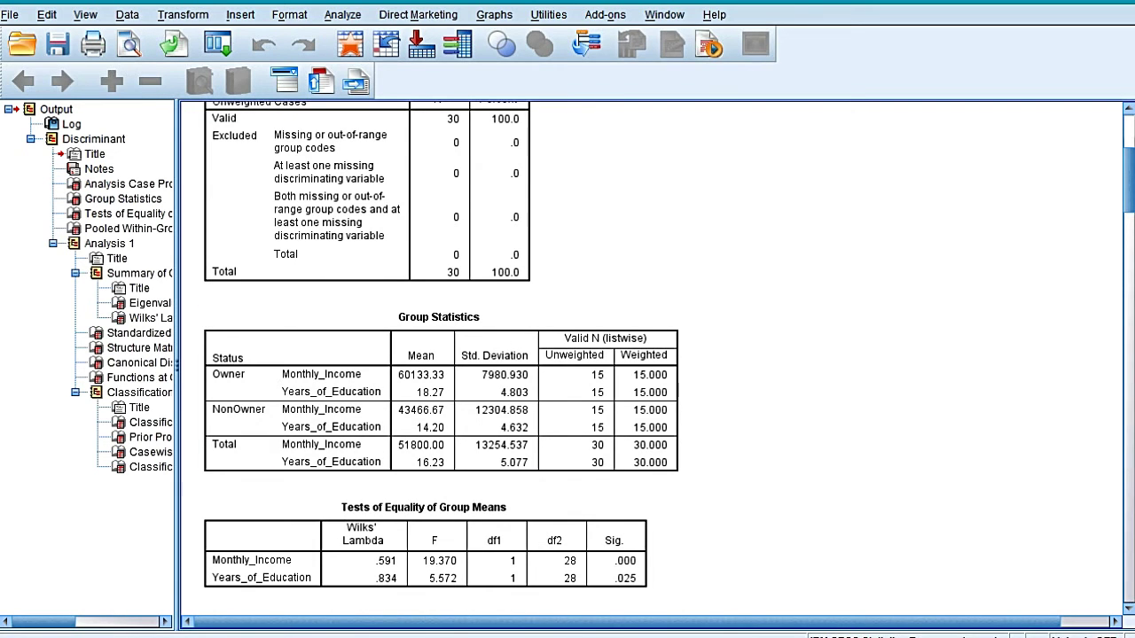
{"action": "scroll", "coordinate": [440, 346], "scroll_direction": "up", "scroll_amount": 2}
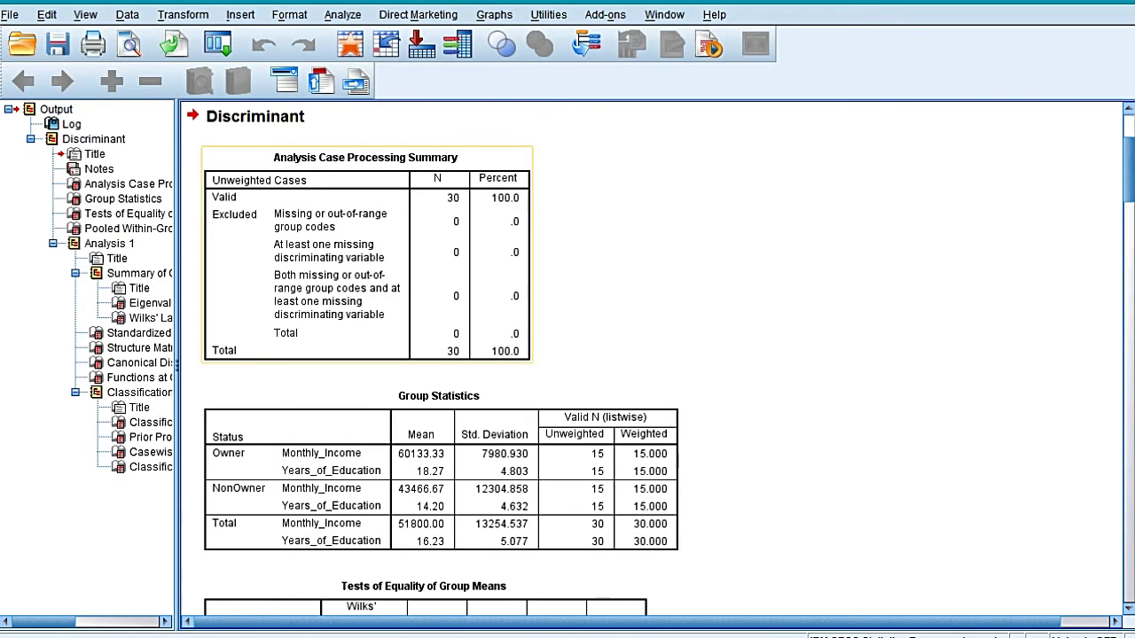
{"action": "scroll", "coordinate": [440, 345], "scroll_direction": "up", "scroll_amount": 2}
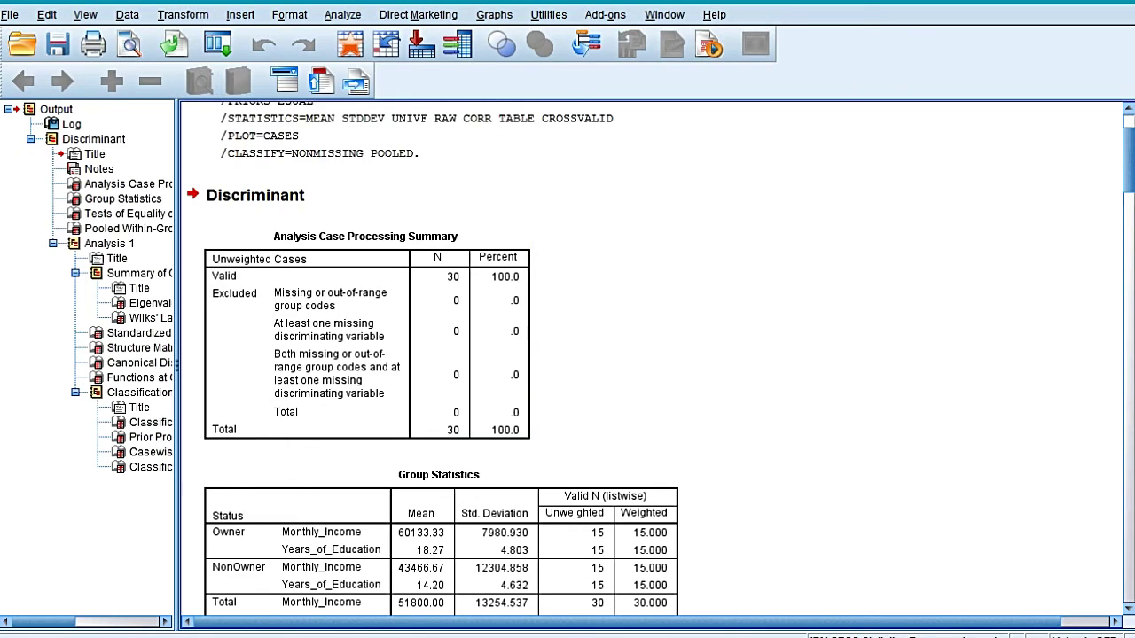
{"action": "scroll", "coordinate": [440, 346], "scroll_direction": "down", "scroll_amount": 6}
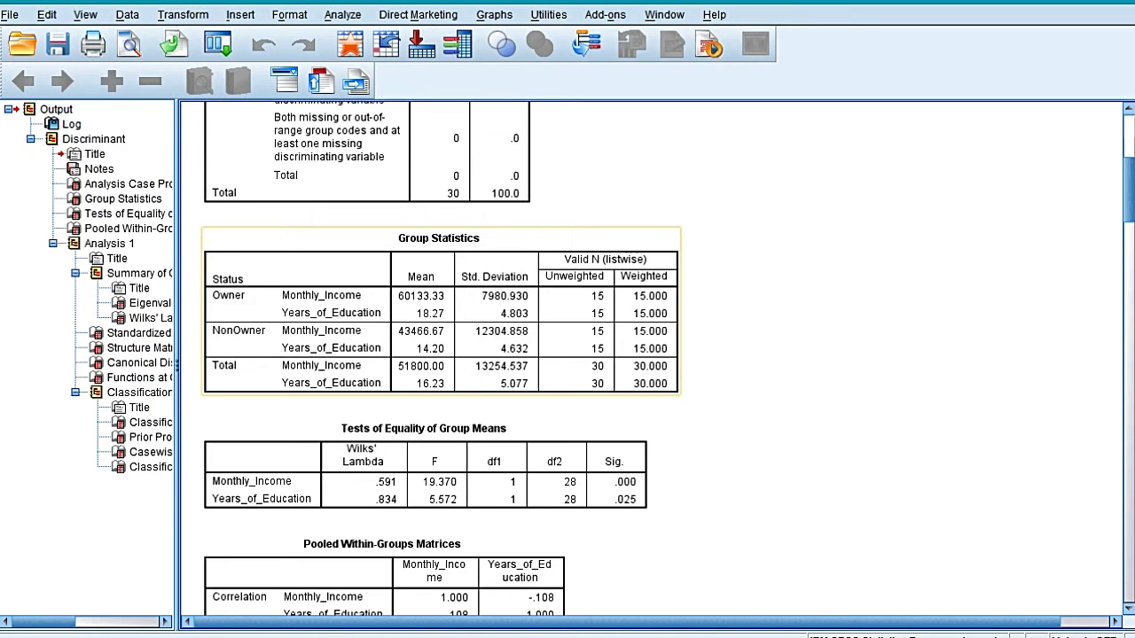
{"action": "scroll", "coordinate": [652, 359], "scroll_direction": "down", "scroll_amount": 3}
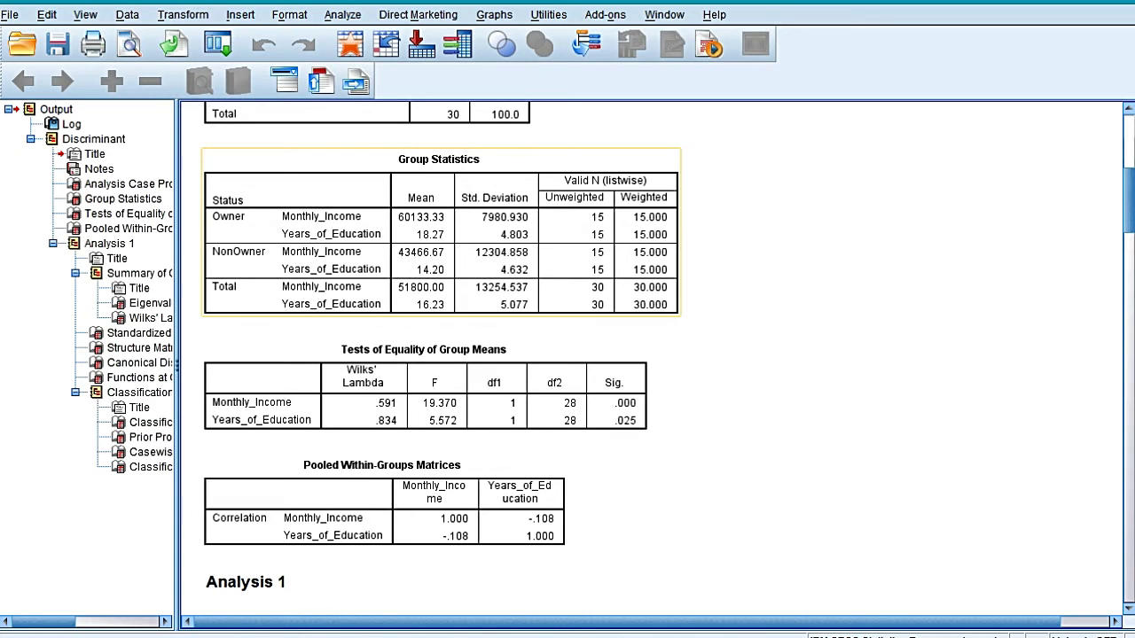
{"action": "left_click", "coordinate": [266, 396]}
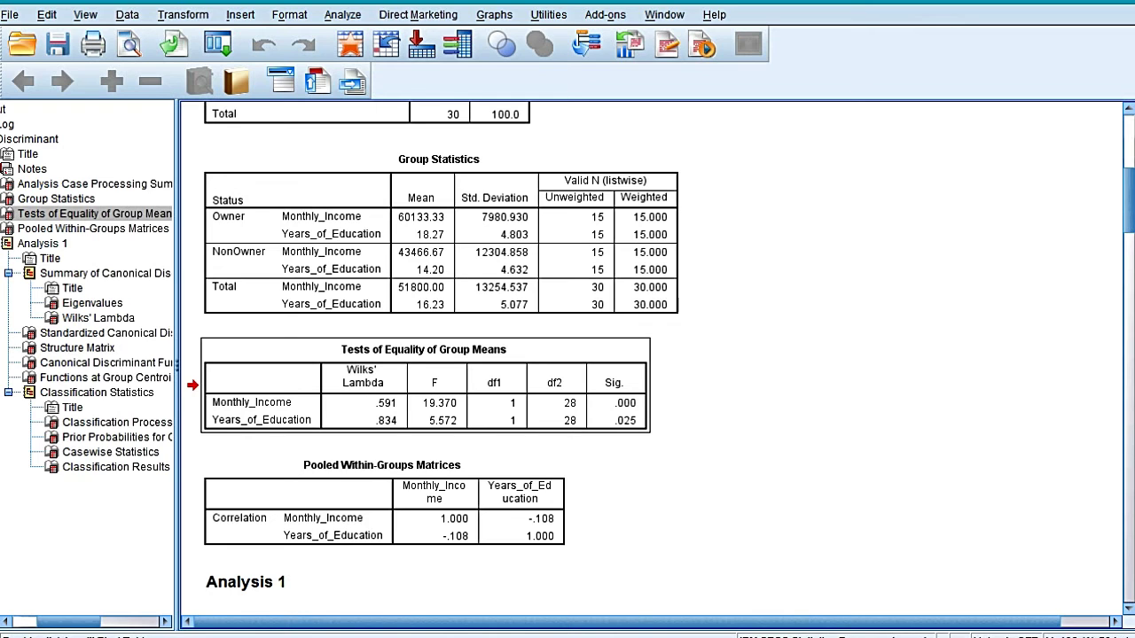
{"action": "scroll", "coordinate": [651, 358], "scroll_direction": "down", "scroll_amount": 1}
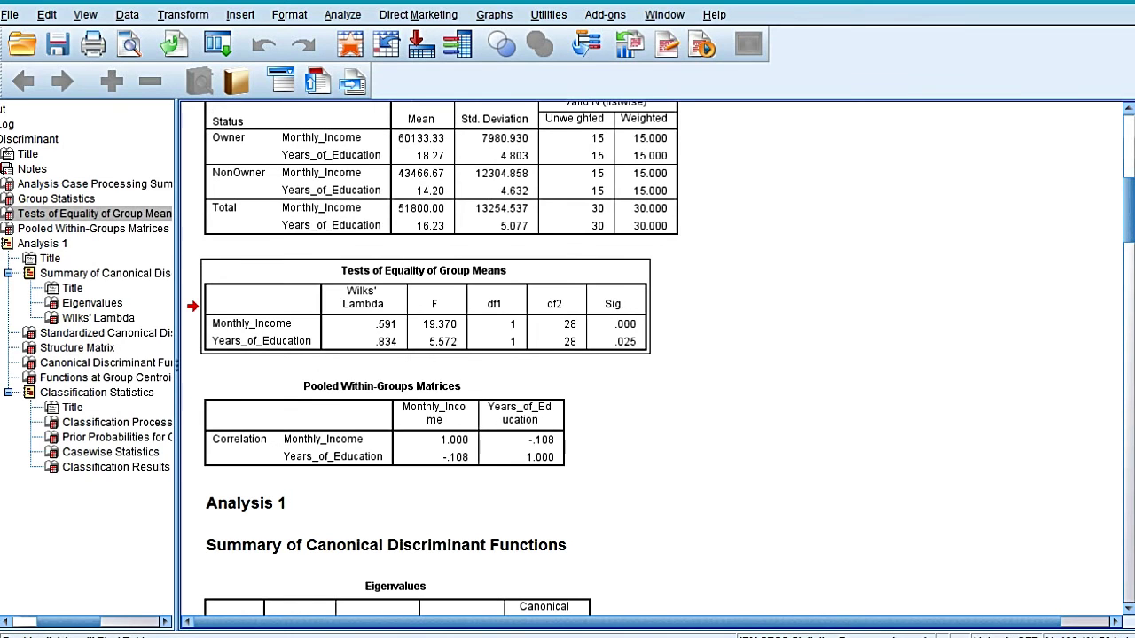
{"action": "left_click", "coordinate": [383, 421]}
{"action": "scroll", "coordinate": [292, 408], "scroll_direction": "down", "scroll_amount": 9}
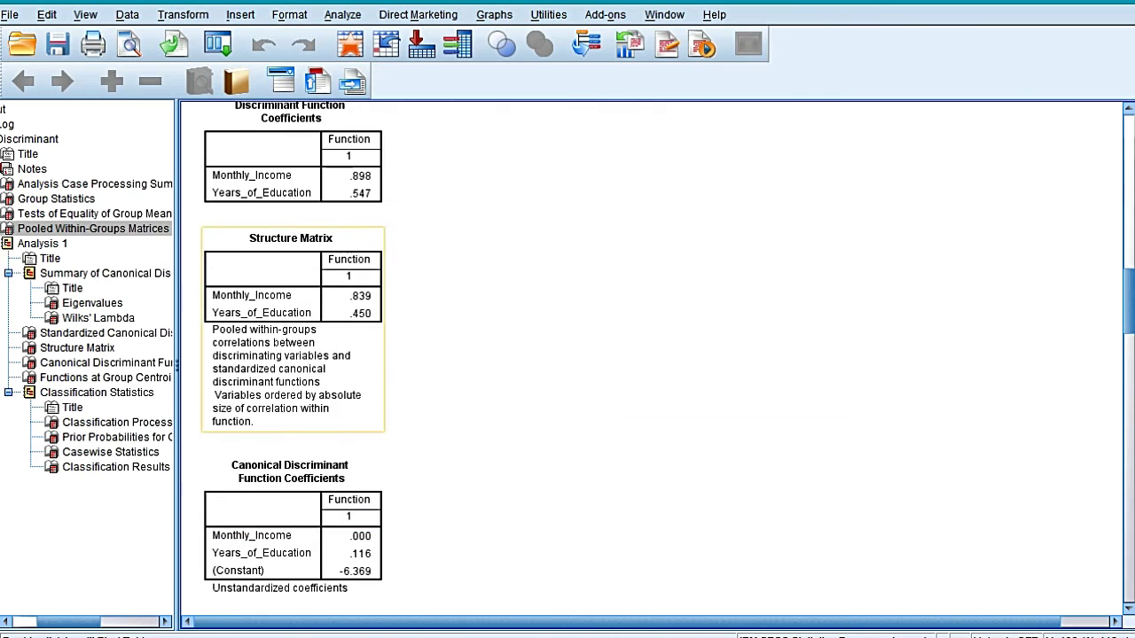
{"action": "scroll", "coordinate": [293, 408], "scroll_direction": "down", "scroll_amount": 1}
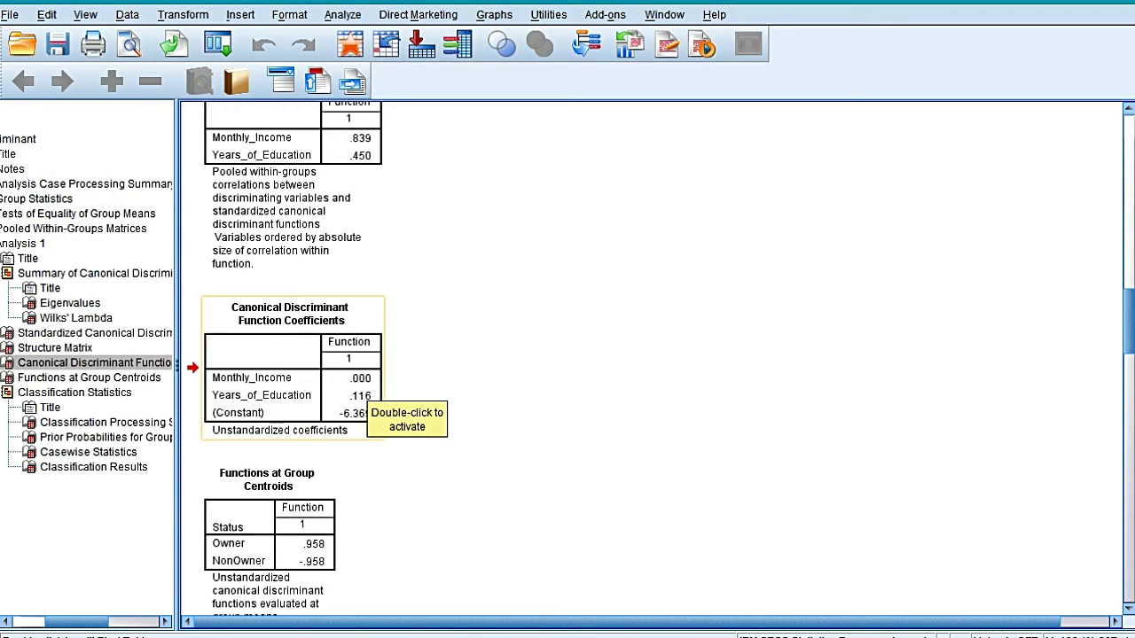
- Switch to File Explorer, create a Microsoft Word document named d in the Discriminant folder, and open it in Word
{"action": "key", "text": "Escape"}
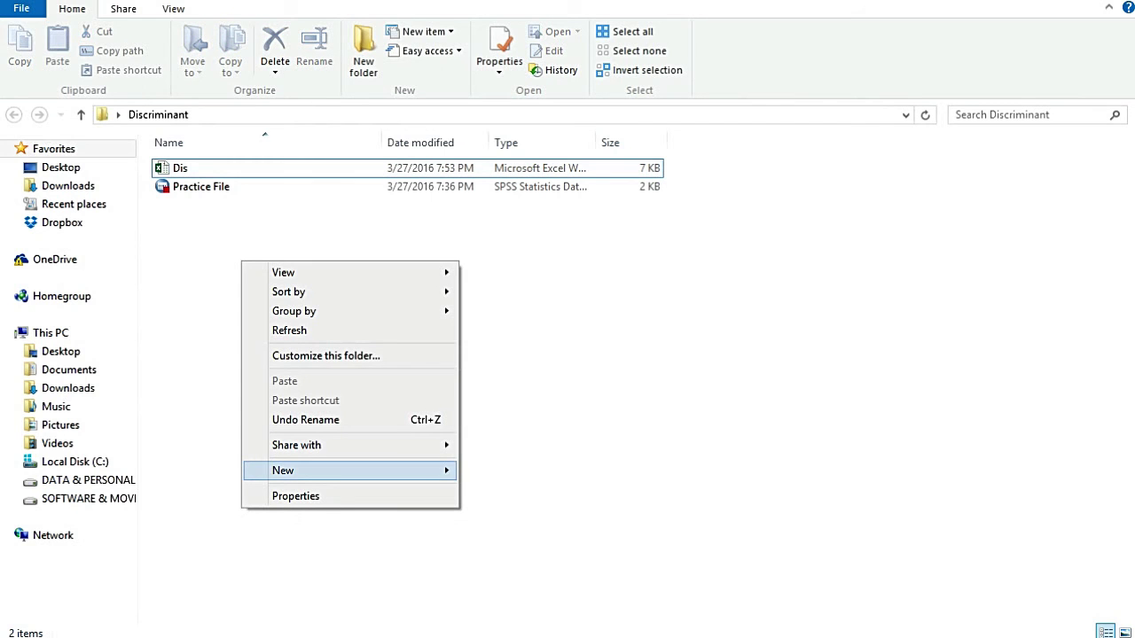
{"action": "mouse_move", "coordinate": [417, 470]}
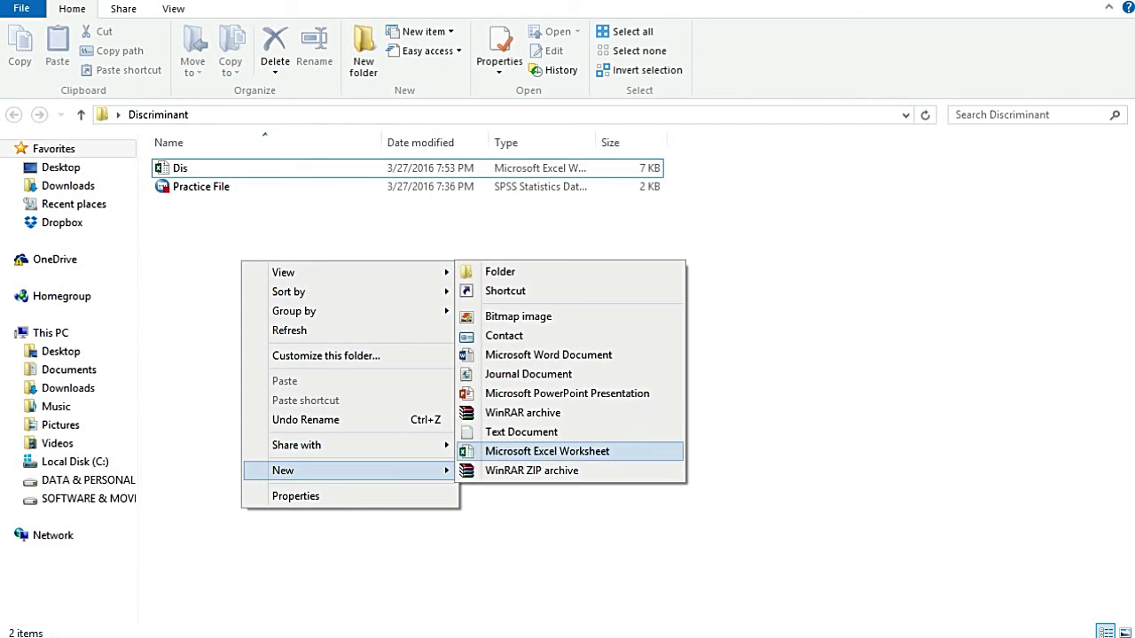
{"action": "left_click", "coordinate": [549, 356]}
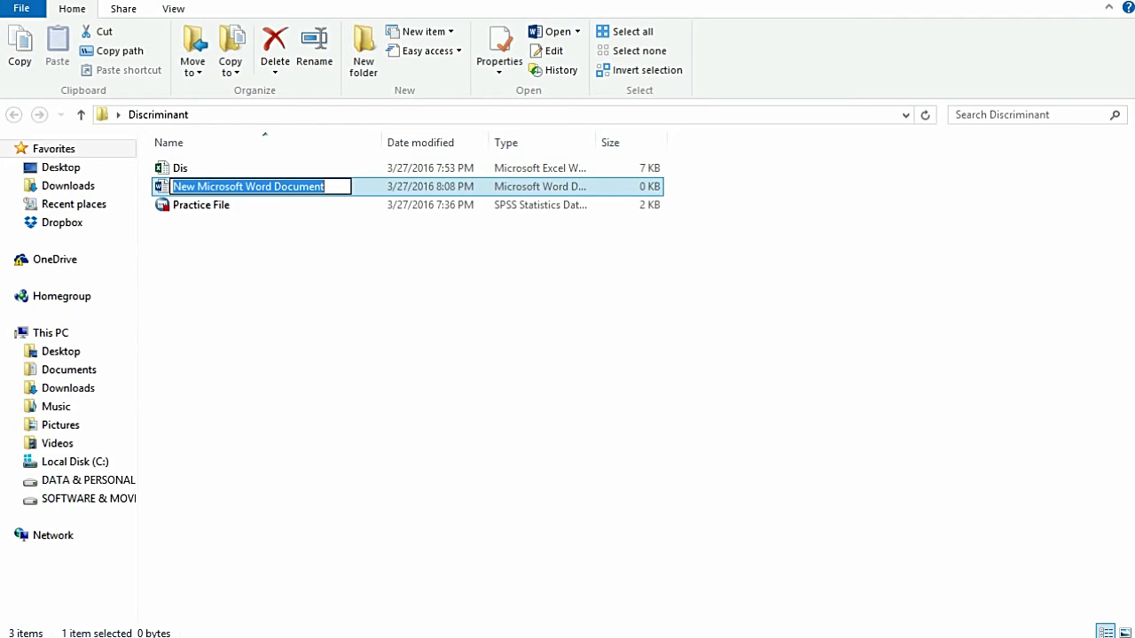
{"action": "type", "text": "d"}
{"action": "key", "text": "Return"}
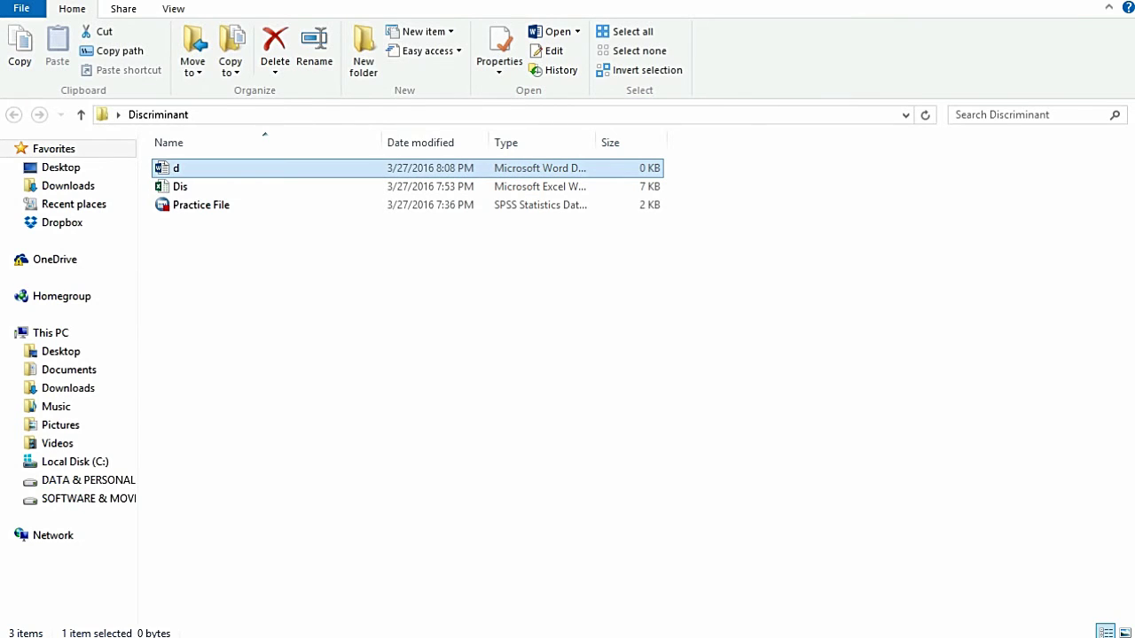
{"action": "key", "text": "Return"}
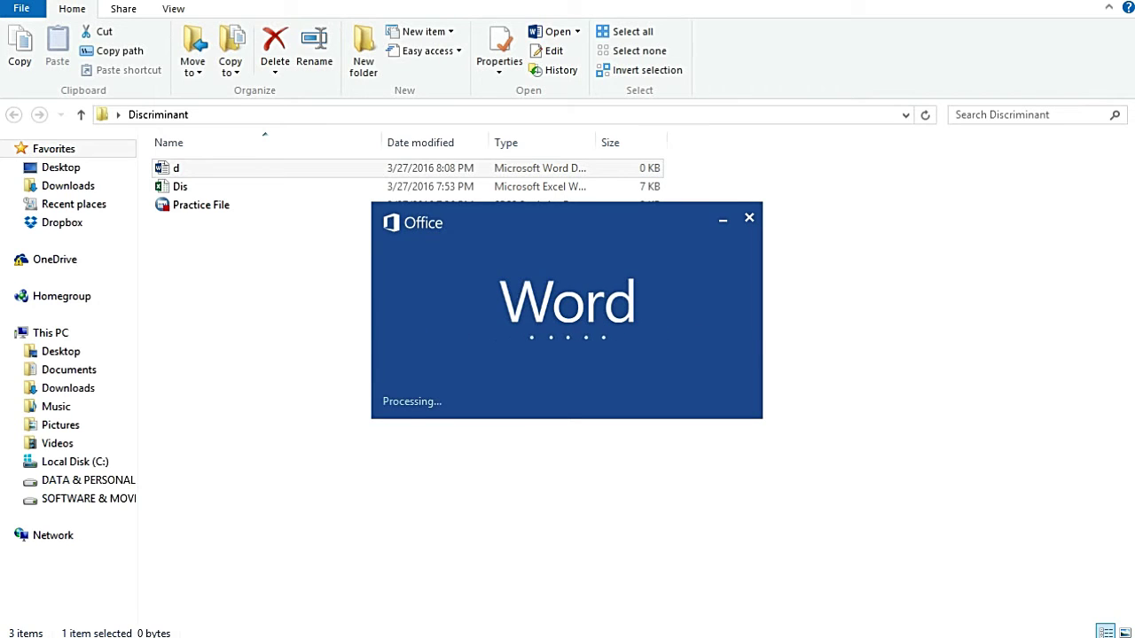
- Begin an equation with "D =" in the Word document and consult the Canonical Discriminant Function Coefficients table in the SPSS output
{"action": "type", "text": "D="}
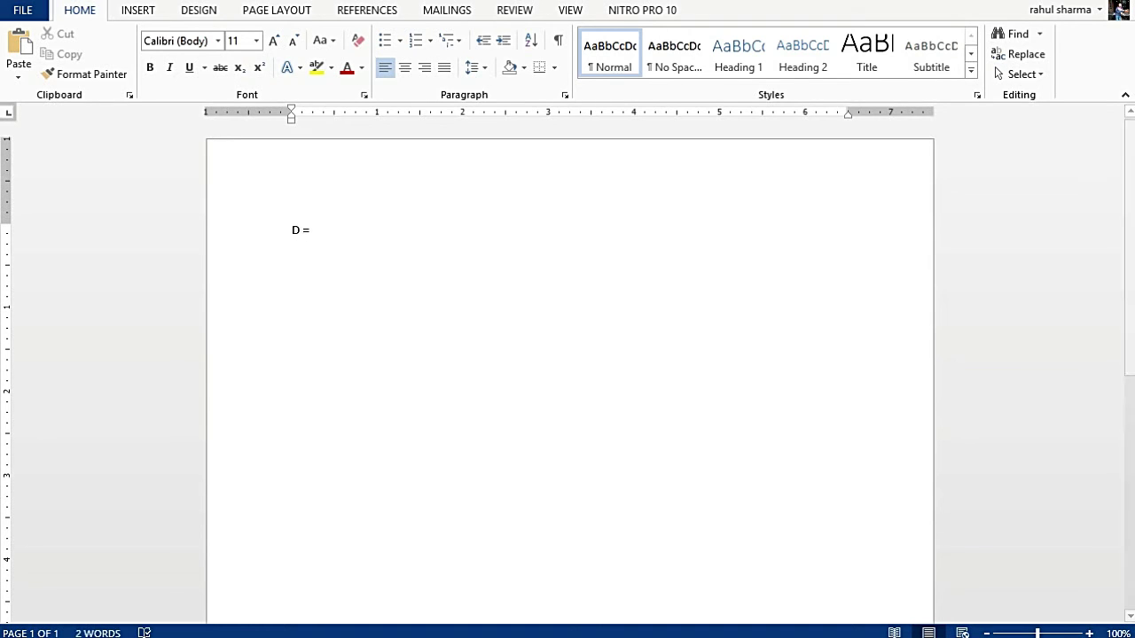
{"action": "mouse_move", "coordinate": [384, 635]}
{"action": "left_click", "coordinate": [481, 567]}
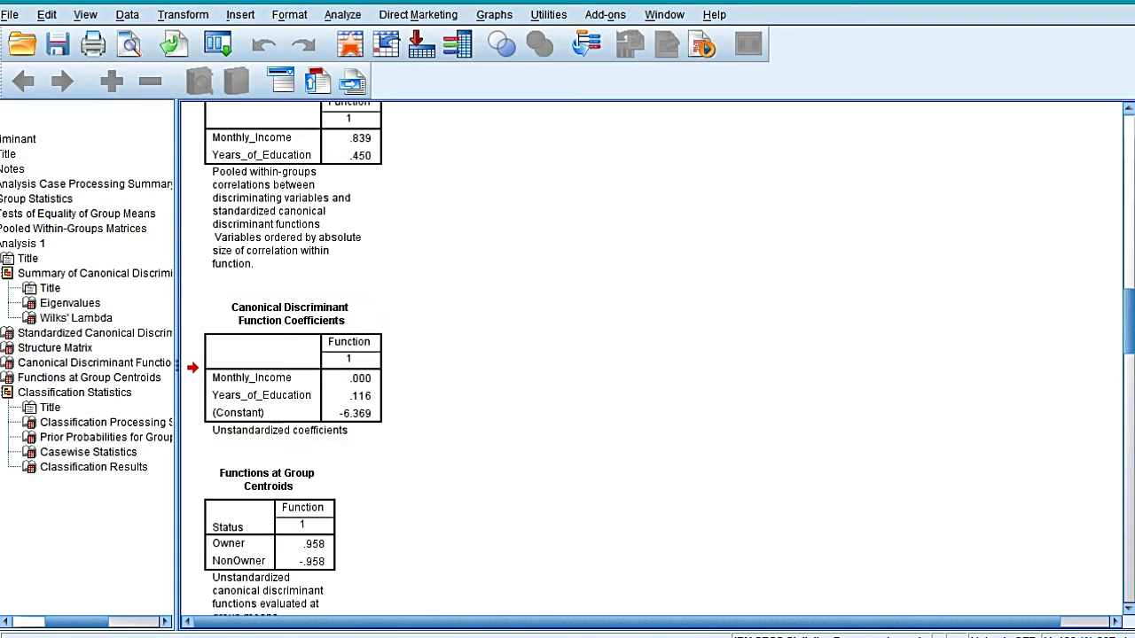
{"action": "mouse_move", "coordinate": [599, 637]}
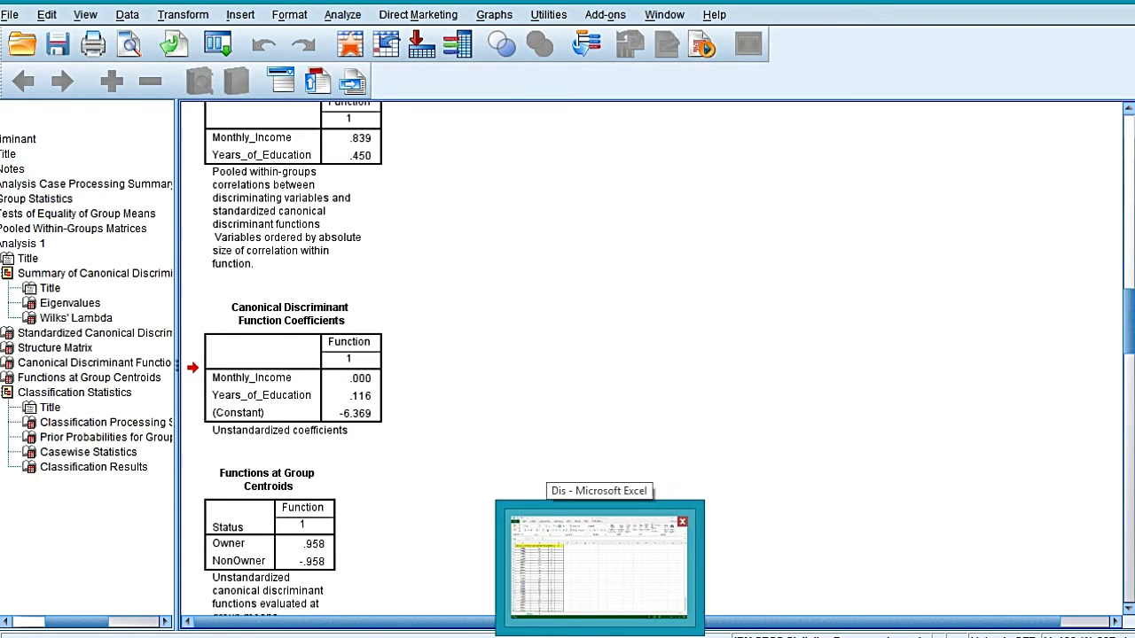
{"action": "key", "text": "alt+Tab"}
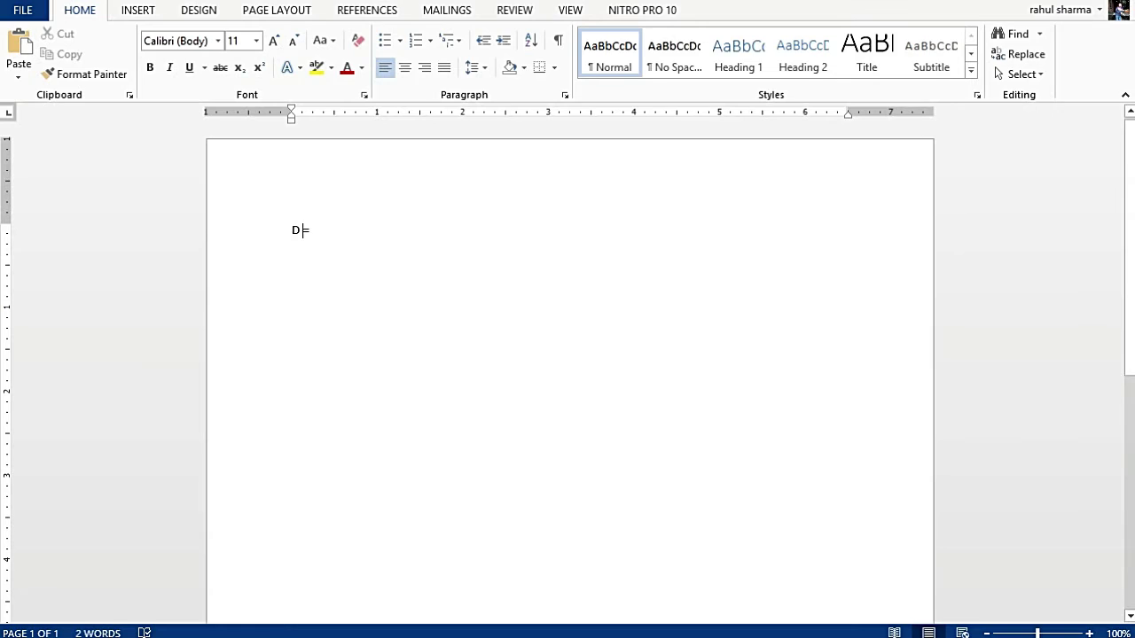
- Complete the discriminant equation in Word after "D =" with MI(.000) + E(.116) + (-6.369)
{"action": "left_click", "coordinate": [309, 230]}
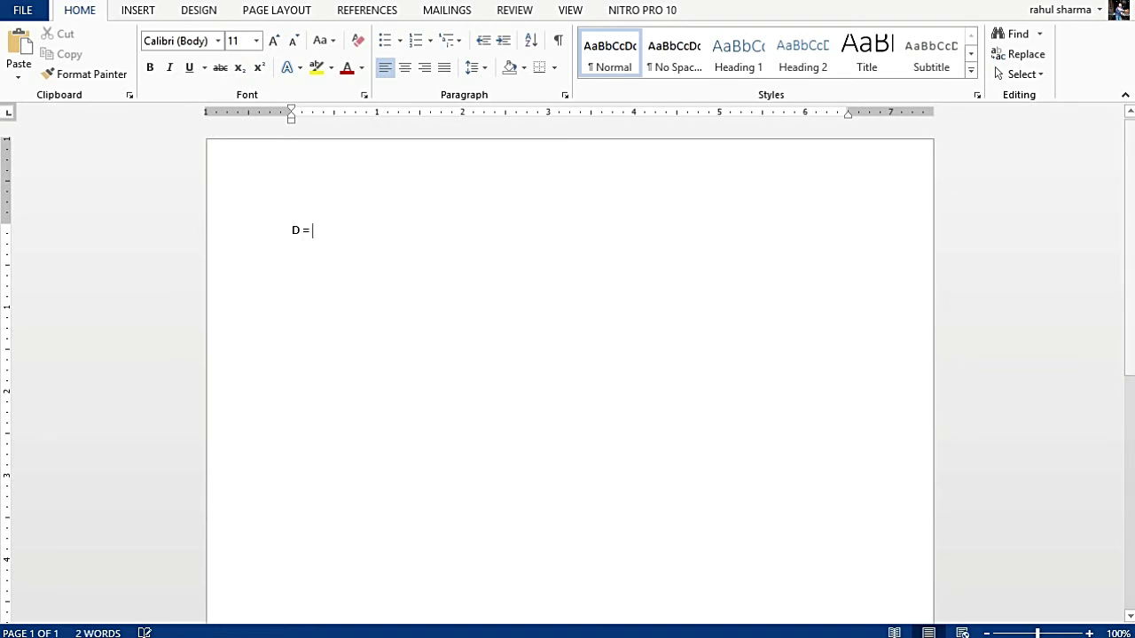
{"action": "type", "text": "MI"}
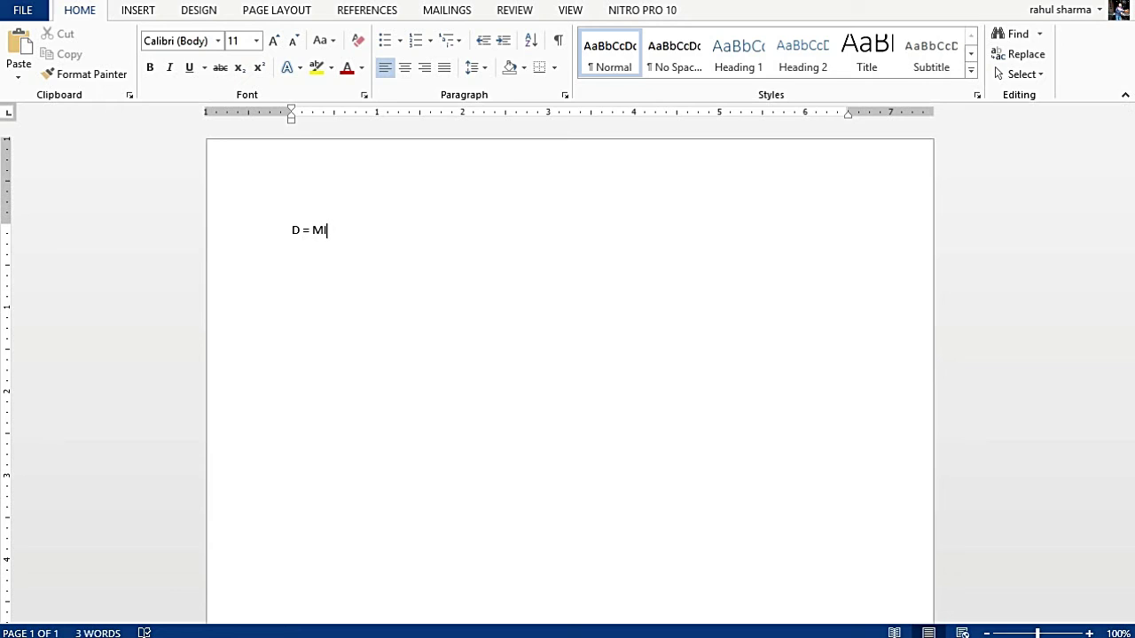
{"action": "type", "text": "(.000) +"}
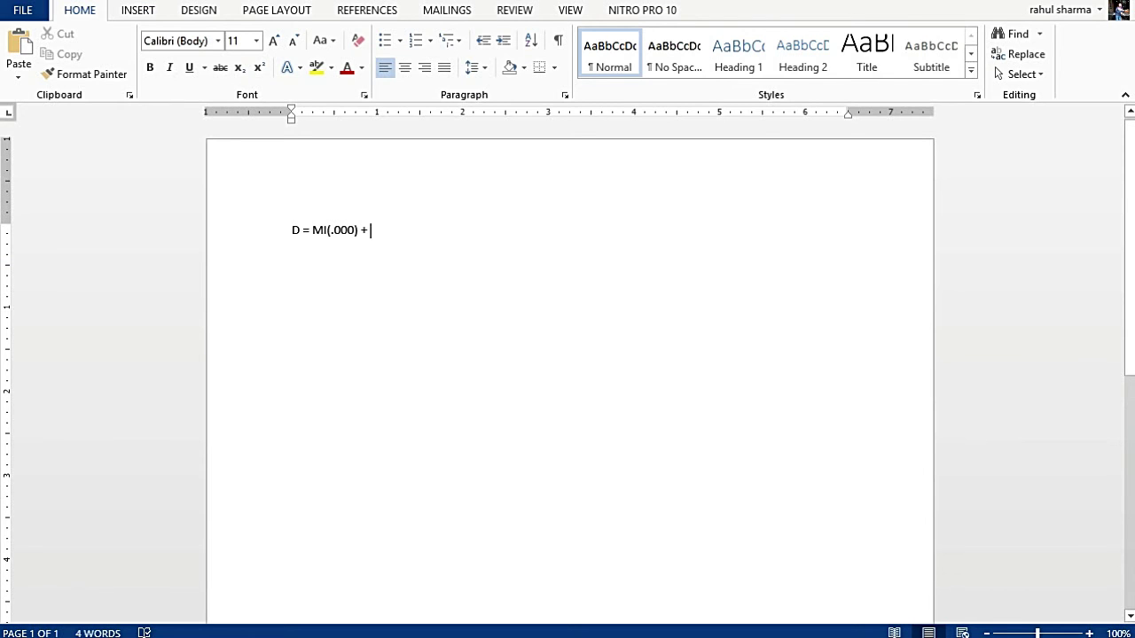
{"action": "type", "text": "E(.116) "}
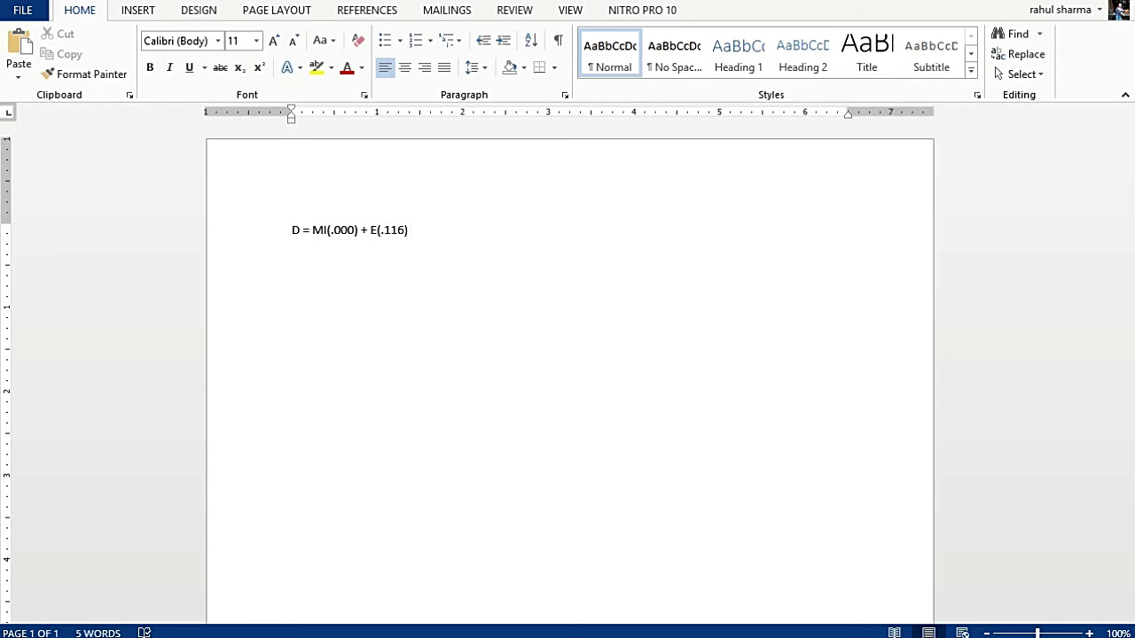
{"action": "type", "text": "+ ("}
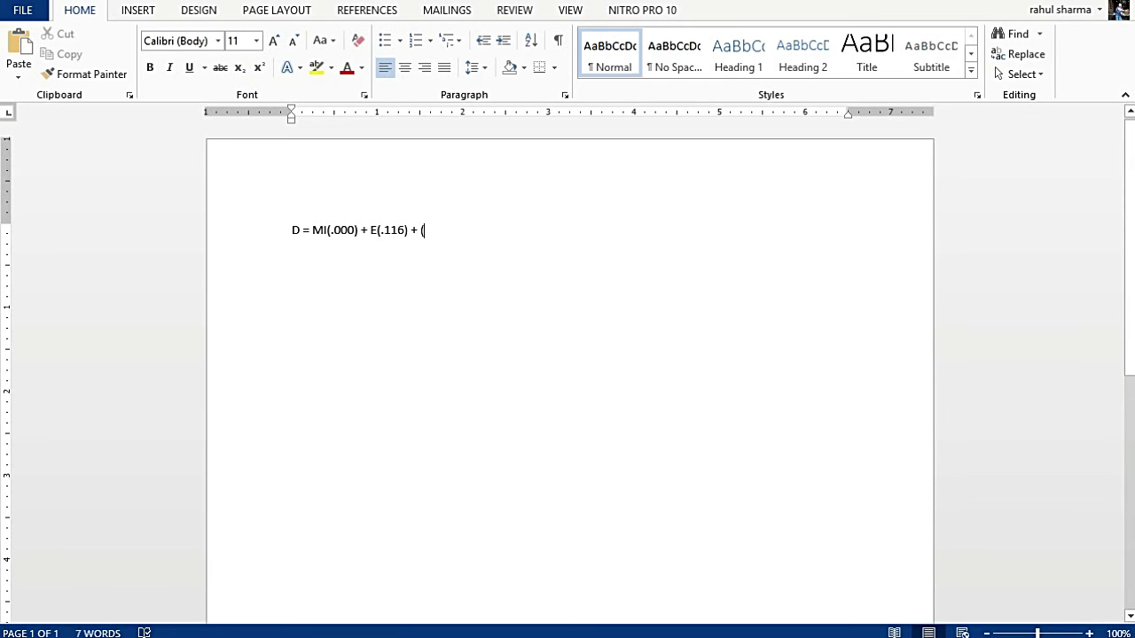
{"action": "type", "text": "-6.36"}
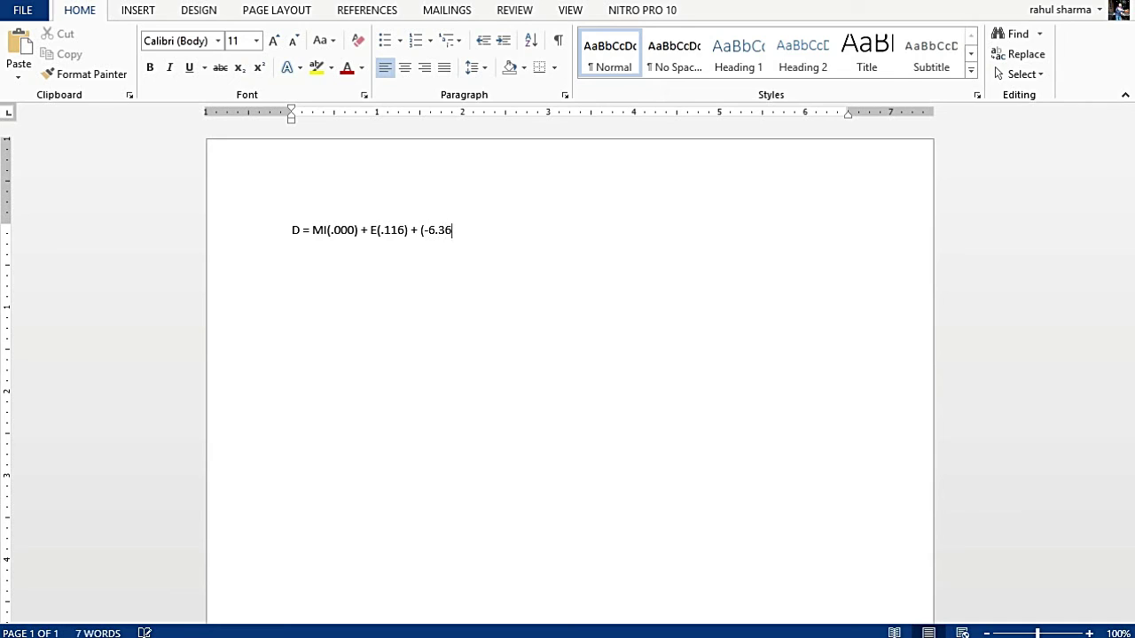
{"action": "type", "text": "9)"}
- Switch to the SPSS dataset and view the saved group membership, score and probability columns from the first case
{"action": "key", "text": "alt+Tab"}
{"action": "scroll", "coordinate": [568, 345], "scroll_direction": "up", "scroll_amount": 2}
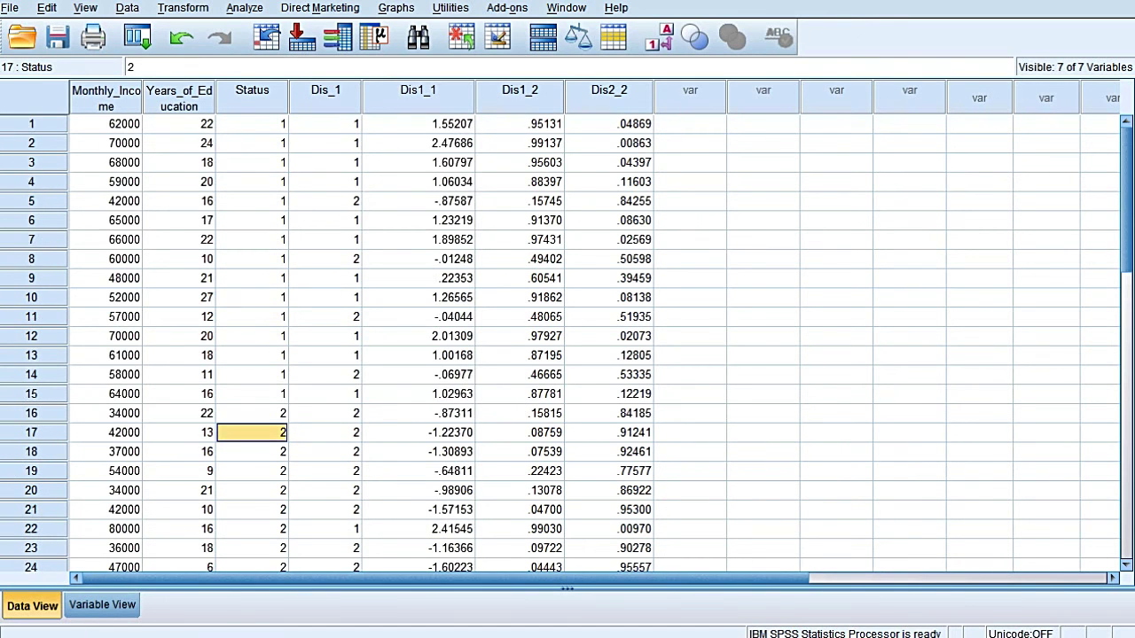
- Look up the first case's Monthly_Income and Years_of_Education in SPSS, and begin the line "= 62000 * 0.000 +" below the equation in Word
{"action": "left_click", "coordinate": [105, 124]}
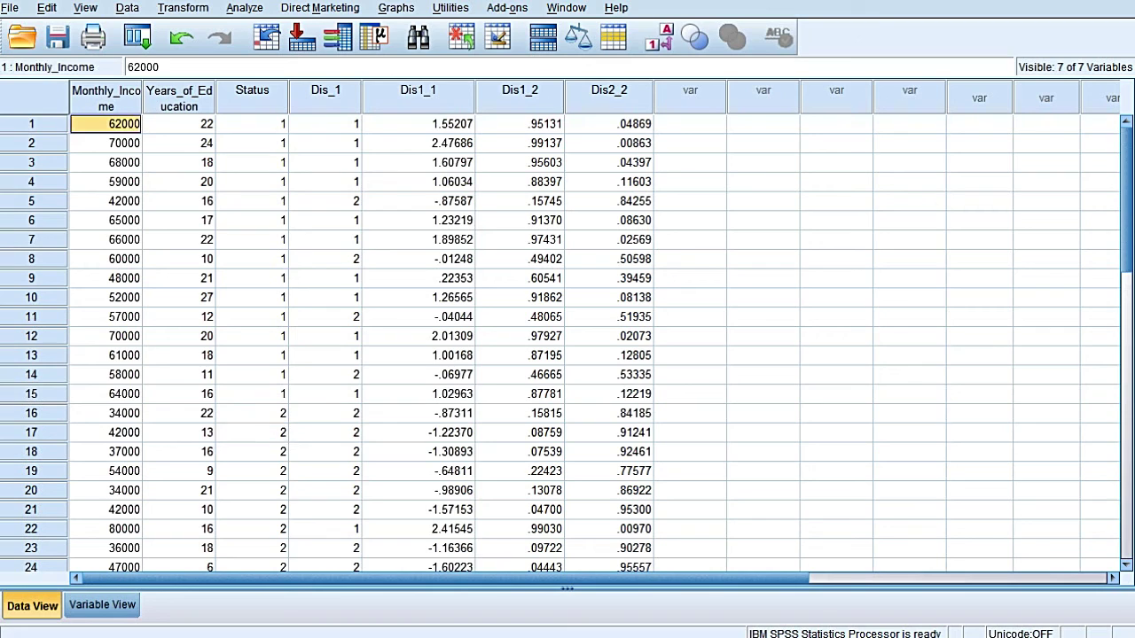
{"action": "left_click", "coordinate": [179, 123]}
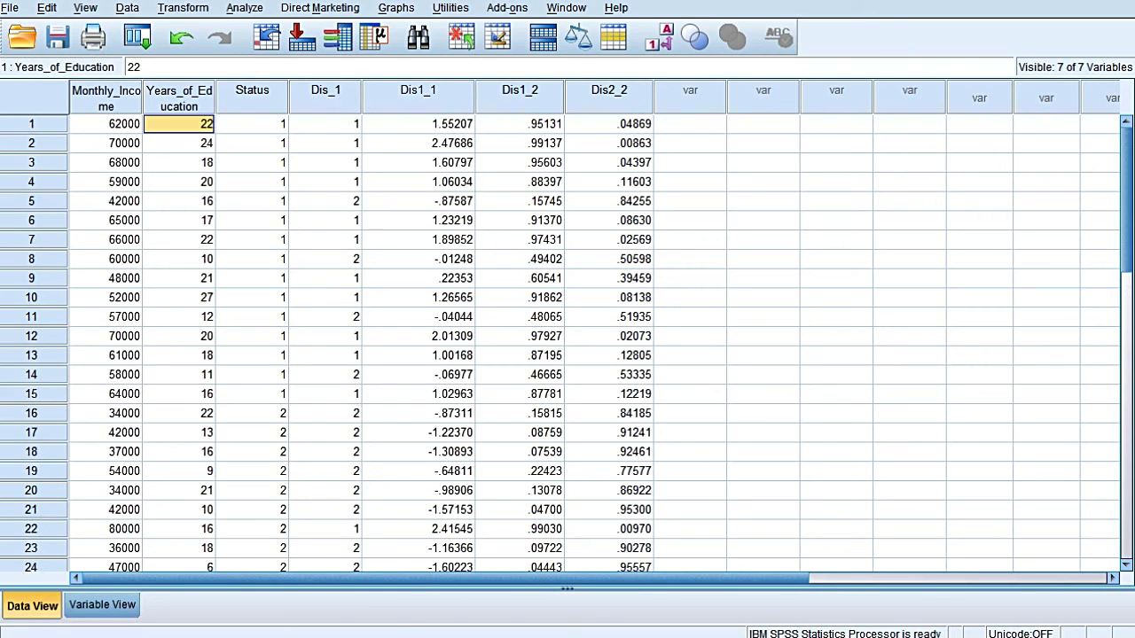
{"action": "key", "text": "alt+Tab"}
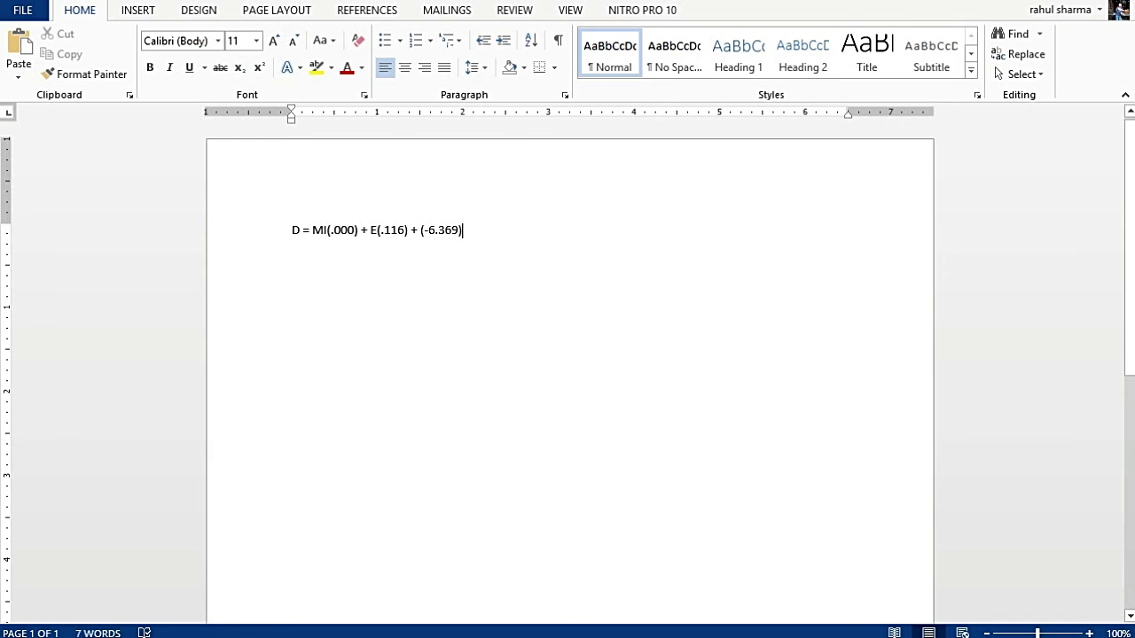
{"action": "key", "text": "Return"}
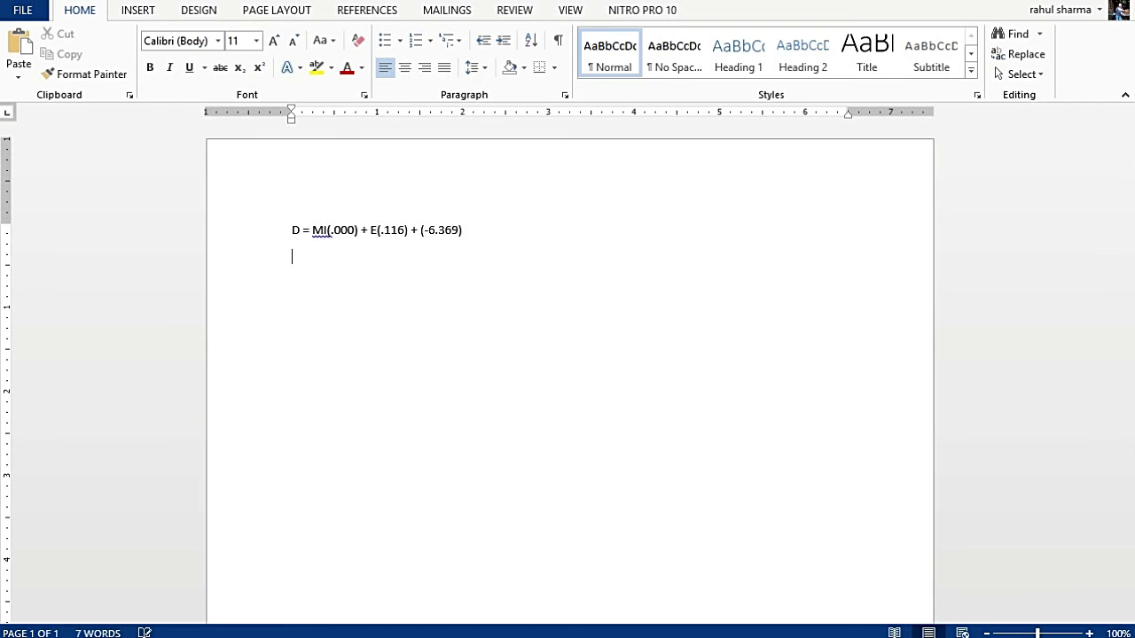
{"action": "type", "text": "="}
{"action": "key", "text": "alt+Tab"}
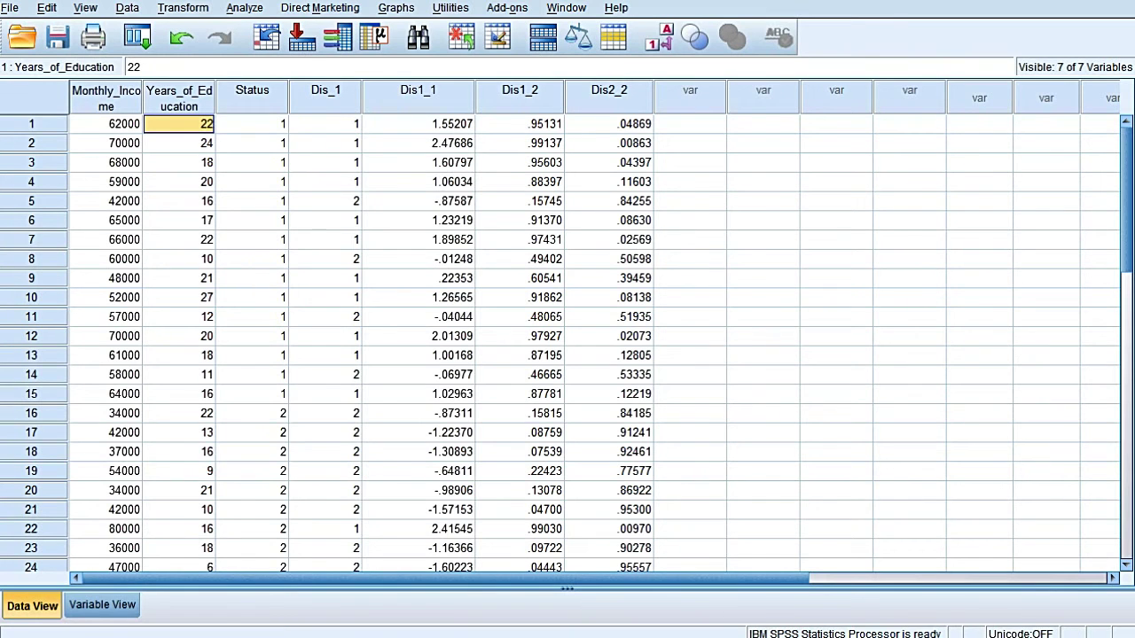
{"action": "key", "text": "alt+Tab"}
{"action": "type", "text": "62"}
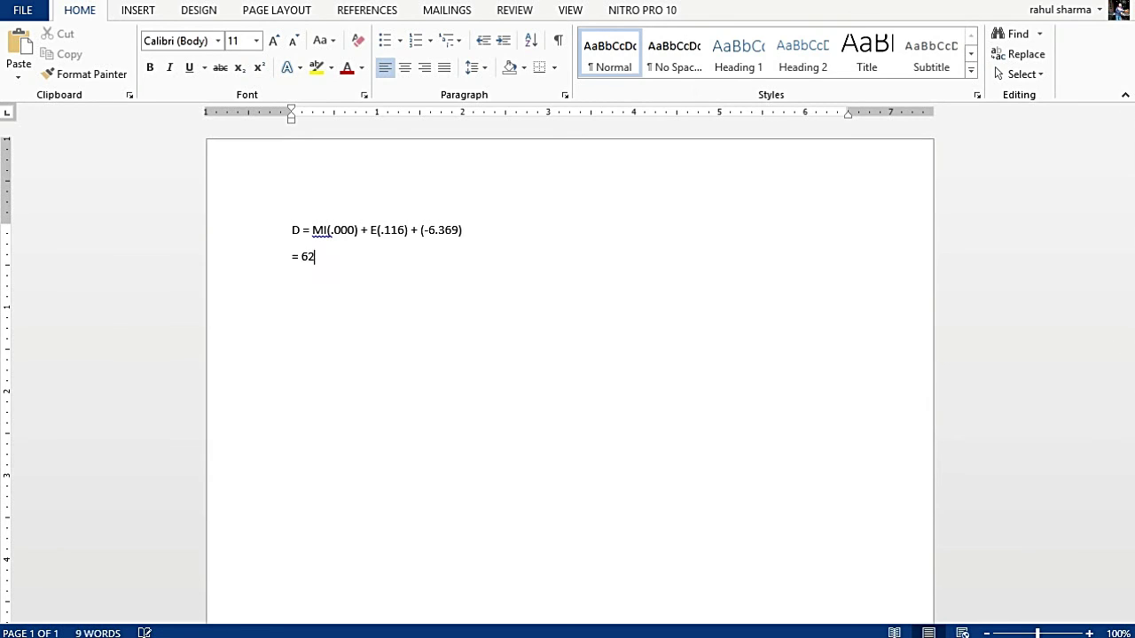
{"action": "type", "text": "000 * 0"}
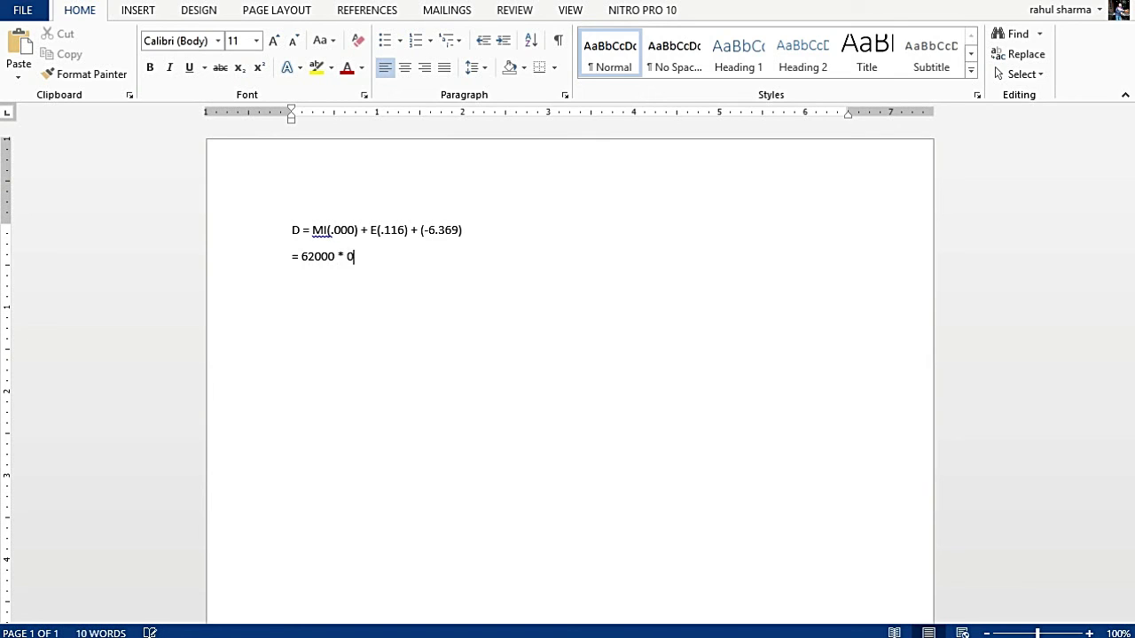
{"action": "type", "text": ".000 +"}
- Check the first case's education value in SPSS, complete the Word line with "22*.116- 6.369", and start a result line with "="
{"action": "key", "text": "alt+Tab"}
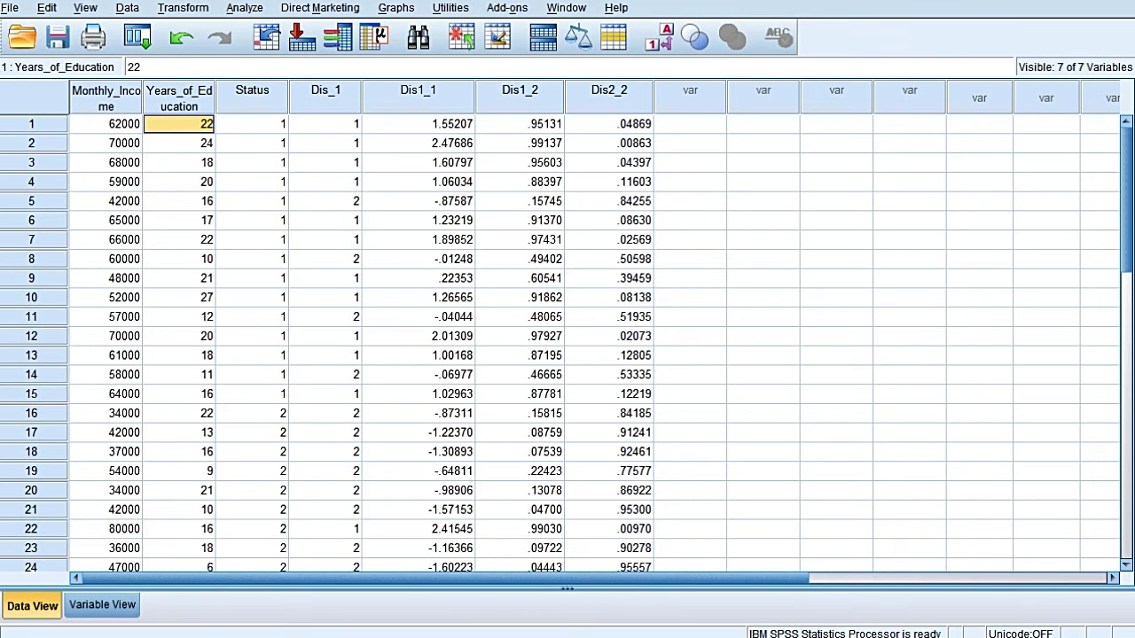
{"action": "key", "text": "alt+Tab"}
{"action": "type", "text": "22"}
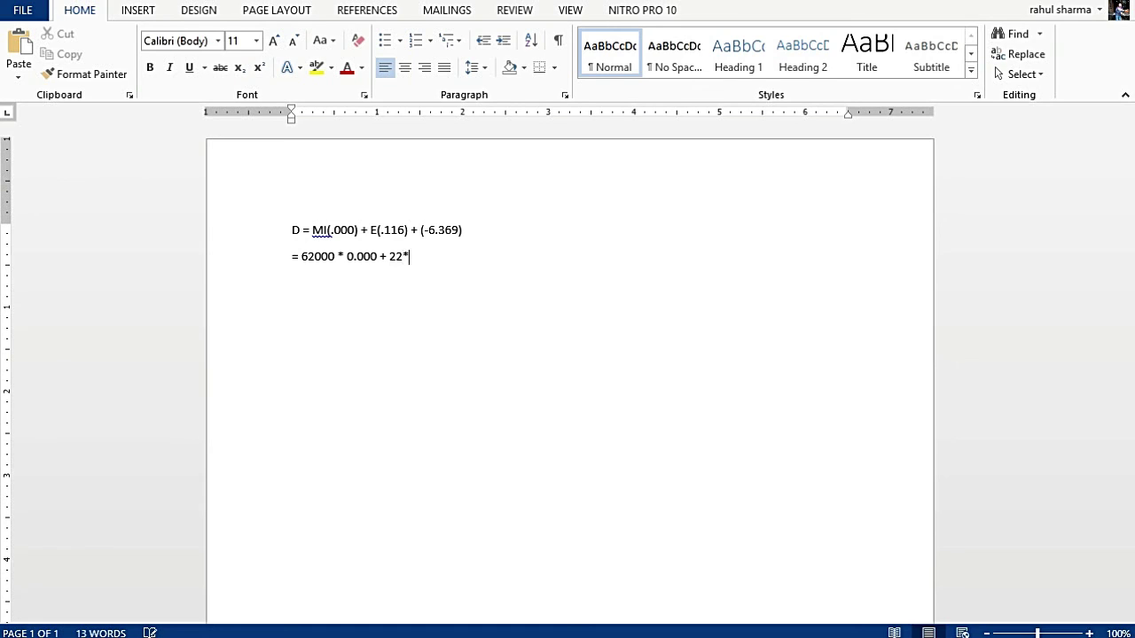
{"action": "type", "text": "*.116- 6.369"}
{"action": "key", "text": "Return"}
{"action": "type", "text": "="}
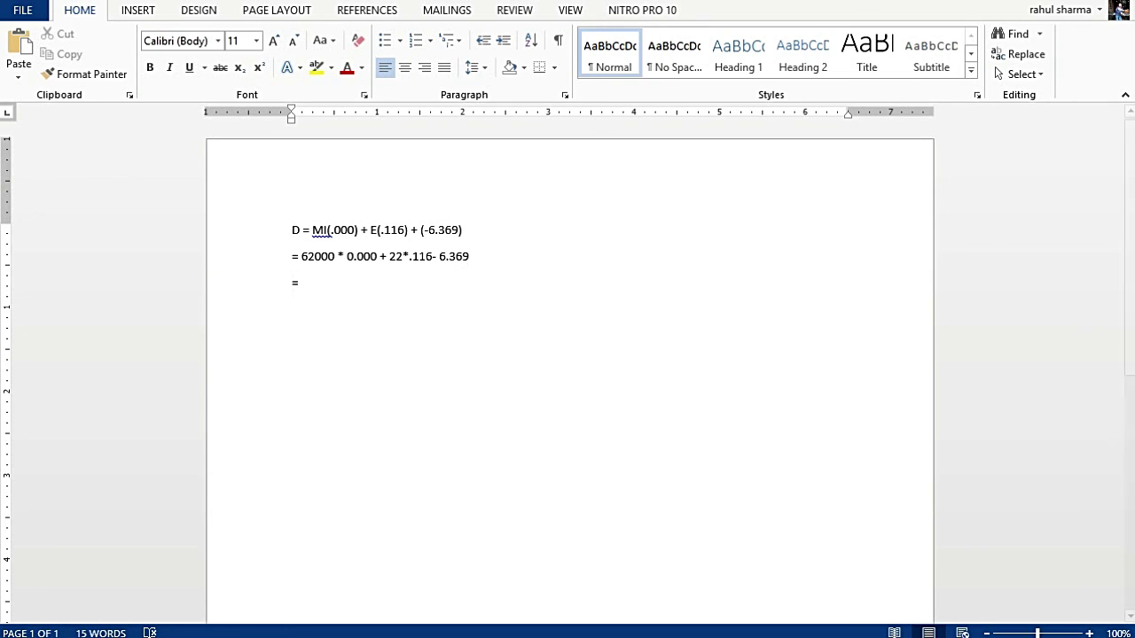
- Switch to the SPSS dataset and view the Dis1_1 discriminant scores of the first two cases
{"action": "key", "text": "alt+Tab"}
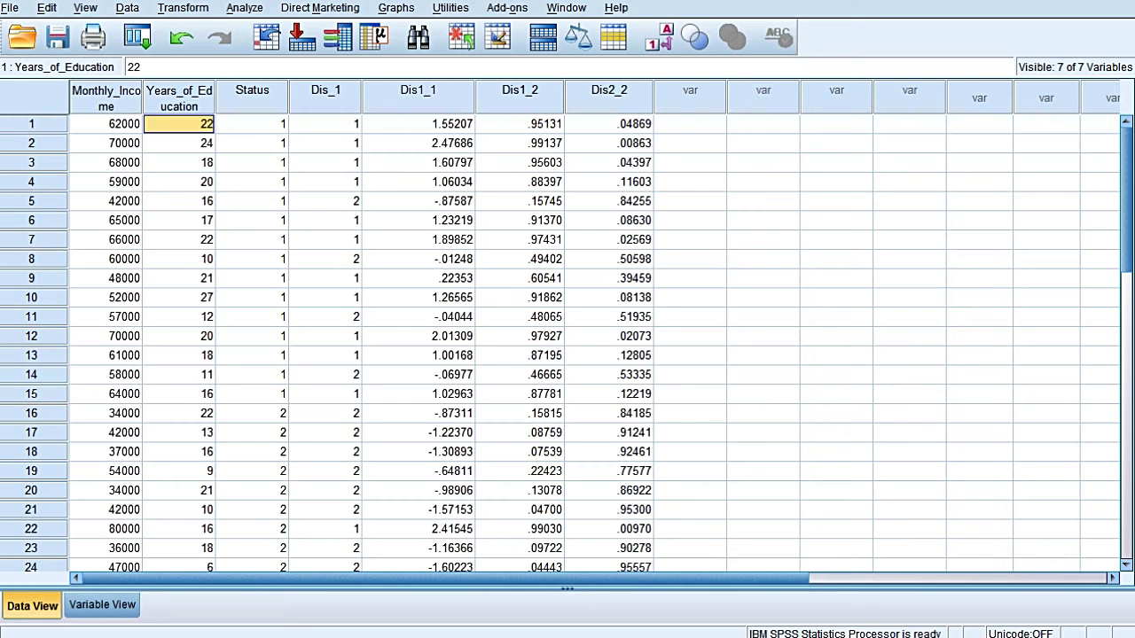
{"action": "left_click", "coordinate": [418, 123]}
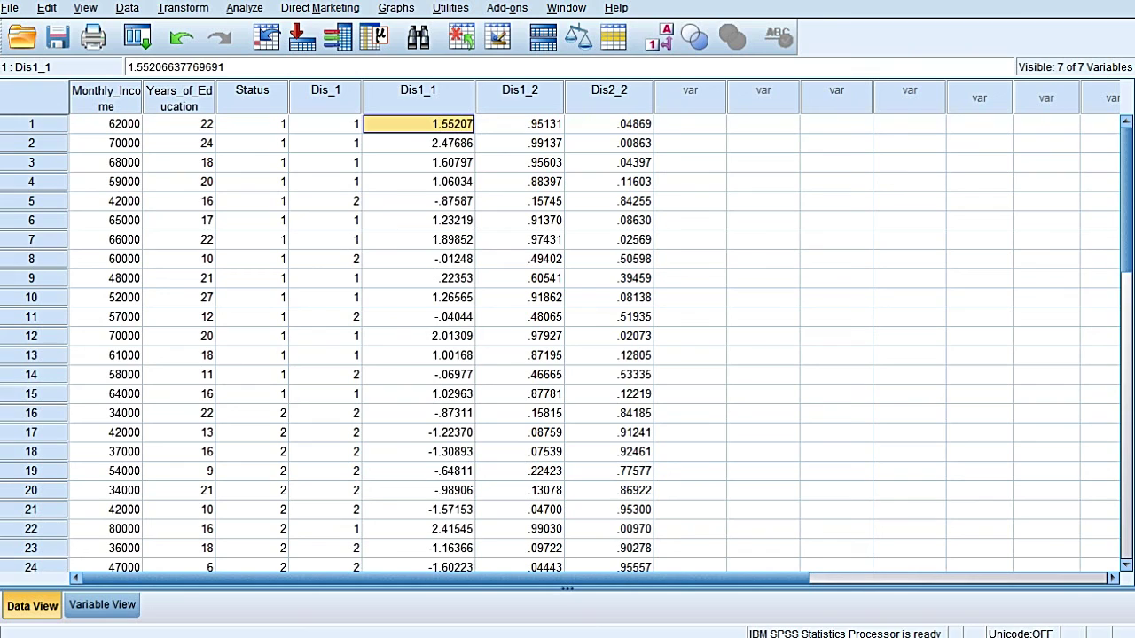
{"action": "key", "text": "Down"}
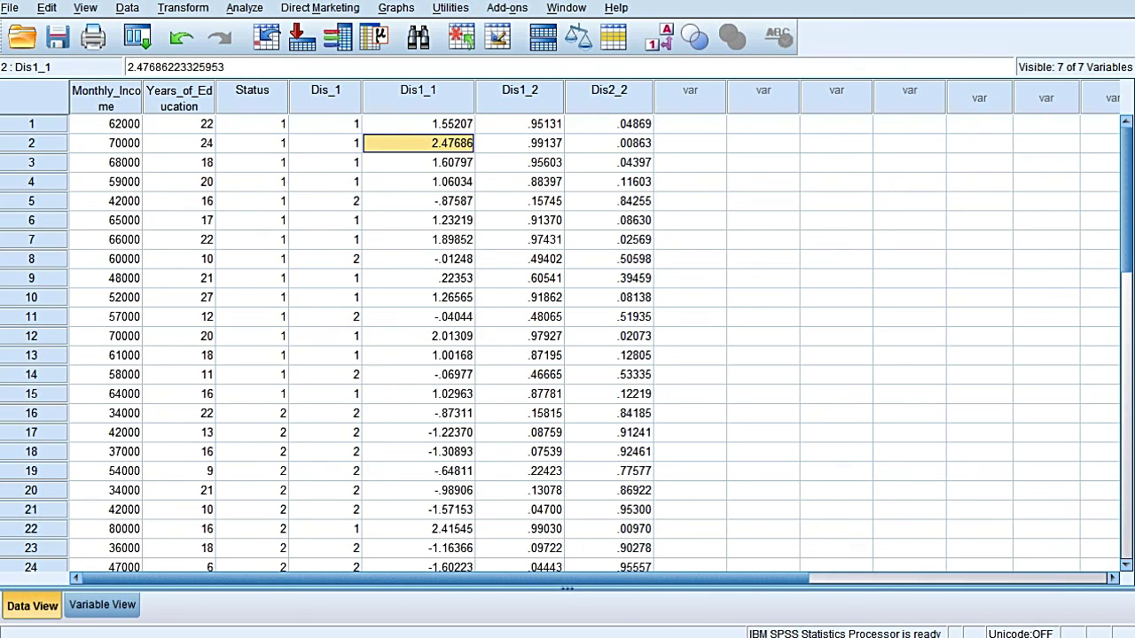
- Switch to Word and review the discriminant equation, including its income and education terms
{"action": "key", "text": "alt+Tab"}
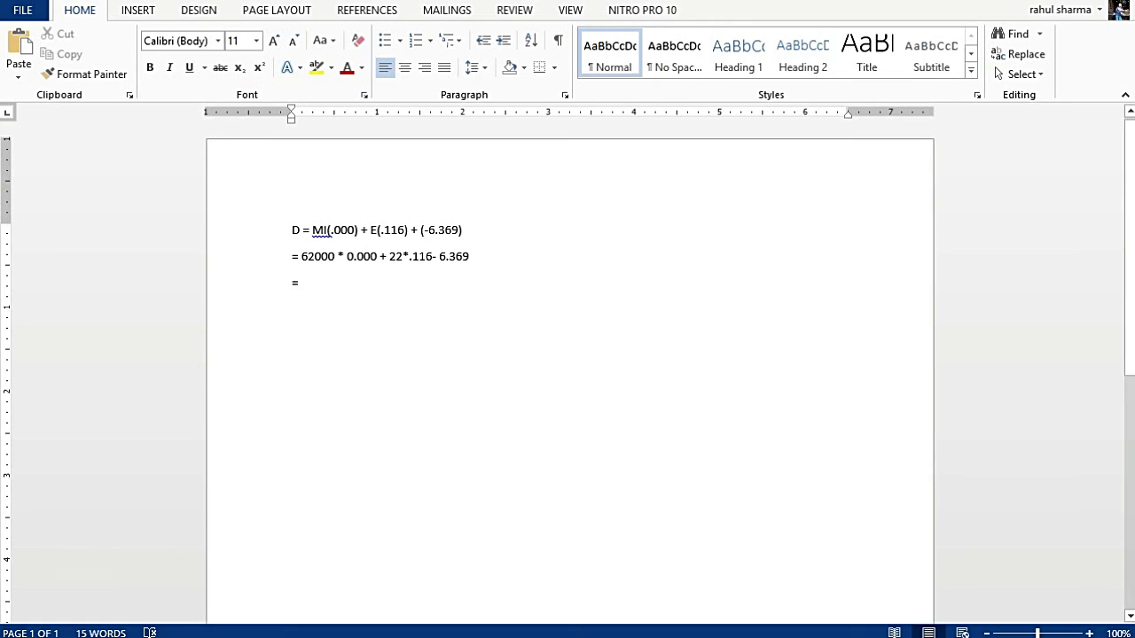
{"action": "left_click_drag", "start_coordinate": [291, 230], "coordinate": [468, 230]}
{"action": "left_click", "coordinate": [298, 283]}
{"action": "left_click_drag", "start_coordinate": [312, 229], "coordinate": [411, 237]}
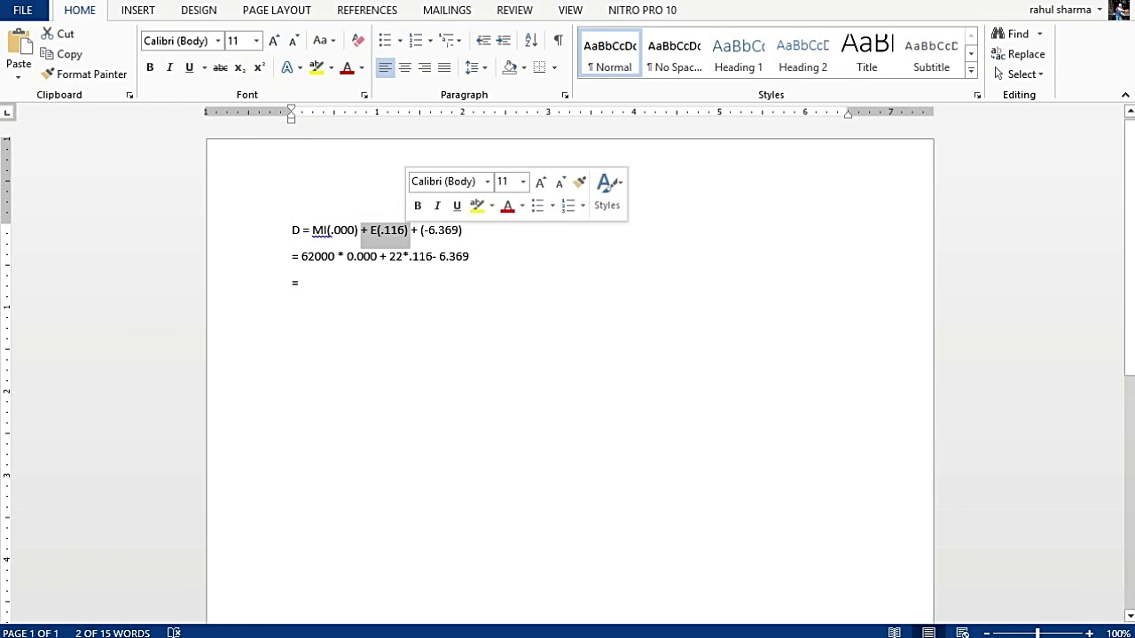
{"action": "left_click", "coordinate": [381, 230]}
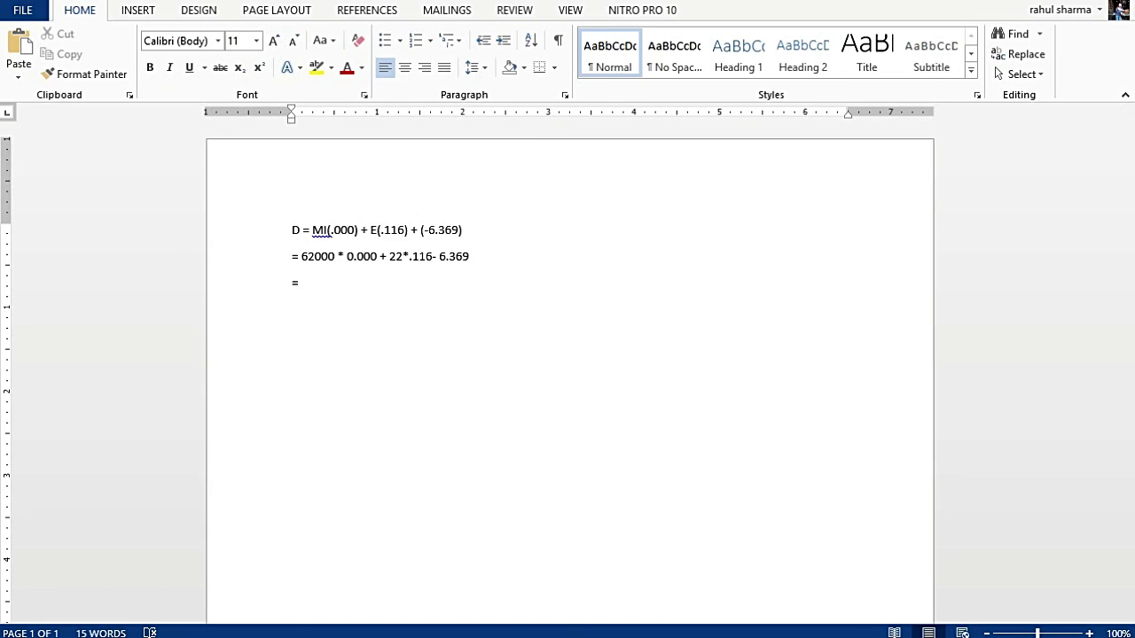
- Switch to the SPSS dataset and examine the Dis1_1 scores down the column, including each of the first four cases
{"action": "key", "text": "alt+Tab"}
{"action": "left_click_drag", "start_coordinate": [418, 123], "coordinate": [417, 528]}
{"action": "scroll", "coordinate": [418, 529], "scroll_direction": "down", "scroll_amount": 6}
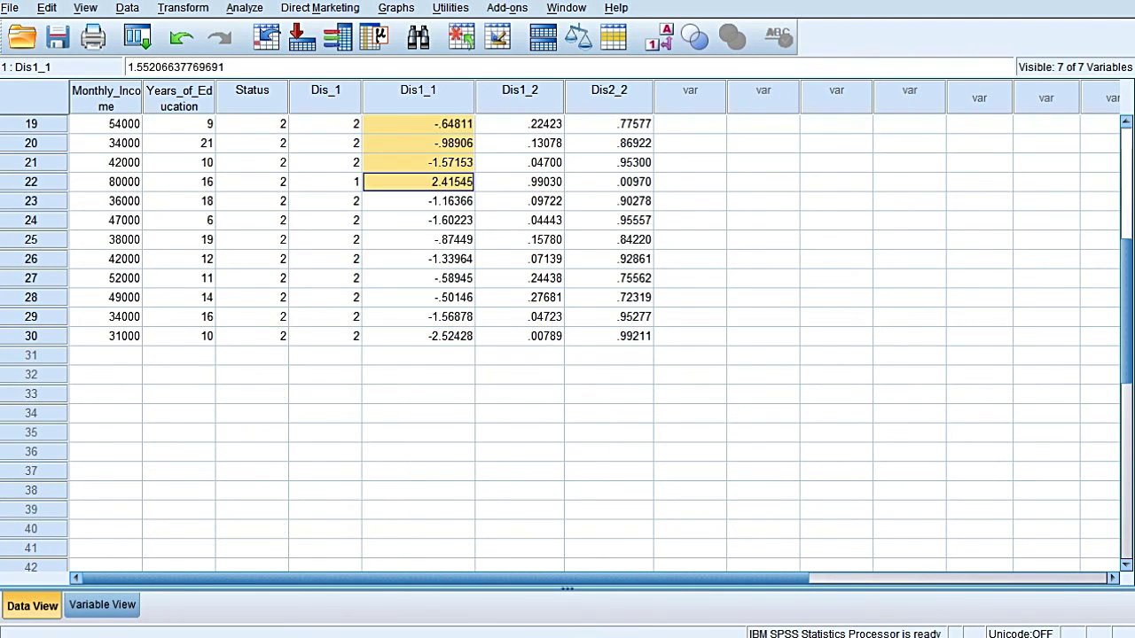
{"action": "scroll", "coordinate": [567, 337], "scroll_direction": "up", "scroll_amount": 6}
{"action": "left_click", "coordinate": [417, 143]}
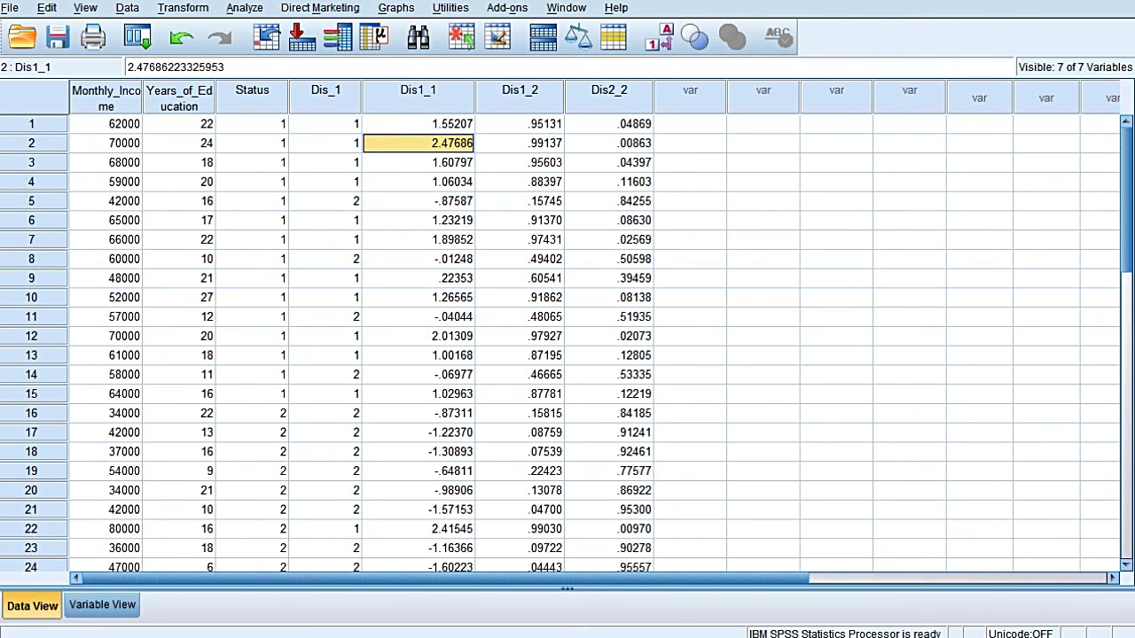
{"action": "left_click", "coordinate": [418, 123]}
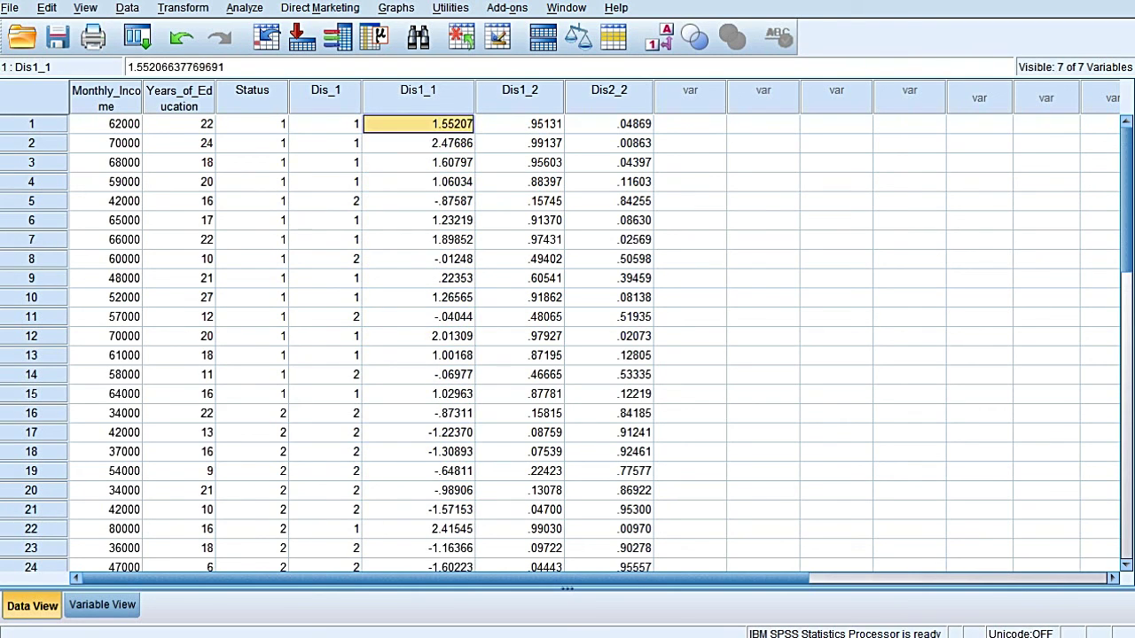
{"action": "left_click", "coordinate": [418, 162]}
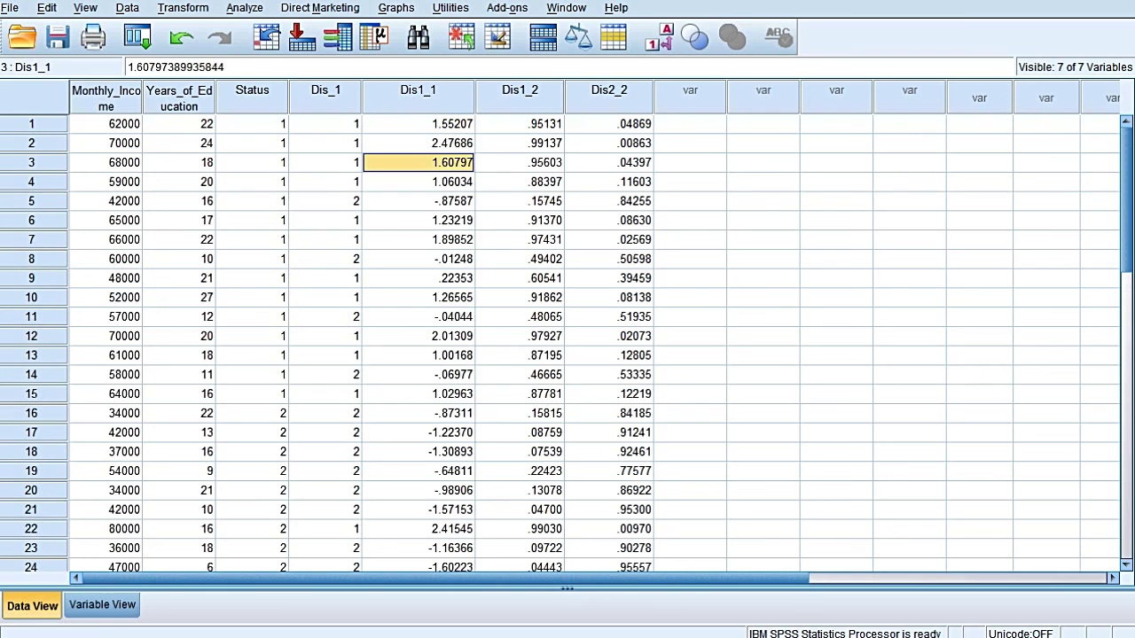
{"action": "left_click", "coordinate": [418, 182]}
- Compare the predicted group in Dis_1 with the actual Status and Years_of_Education values for the first cases
{"action": "left_click_drag", "start_coordinate": [324, 123], "coordinate": [324, 181]}
{"action": "left_click", "coordinate": [252, 123]}
{"action": "left_click_drag", "start_coordinate": [252, 123], "coordinate": [252, 393]}
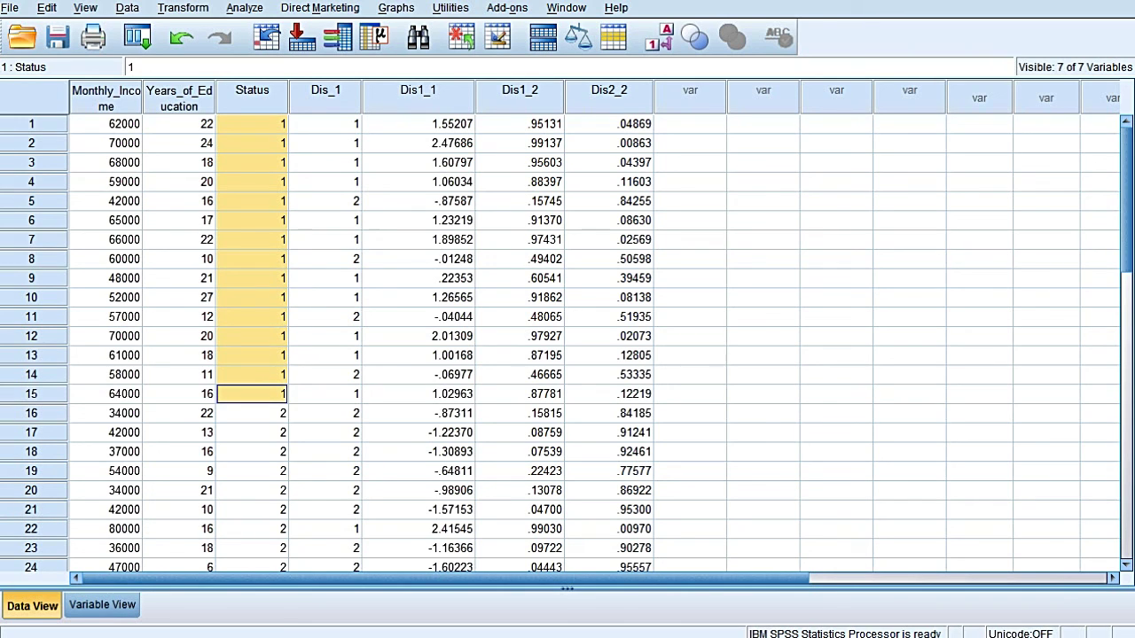
{"action": "left_click", "coordinate": [179, 123]}
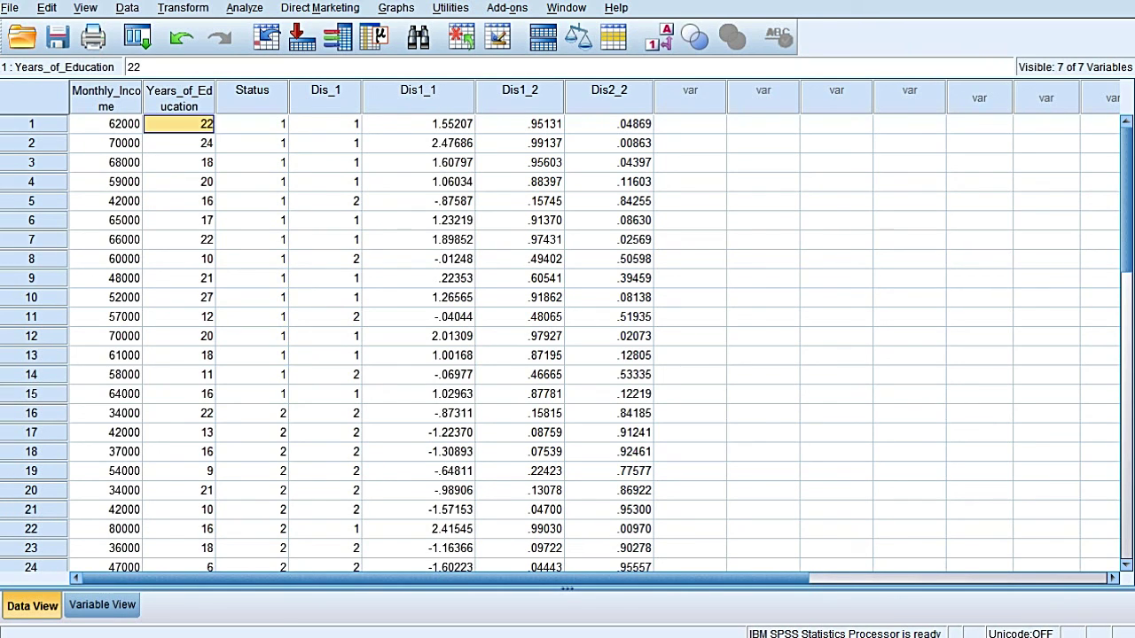
{"action": "left_click_drag", "start_coordinate": [179, 124], "coordinate": [179, 201]}
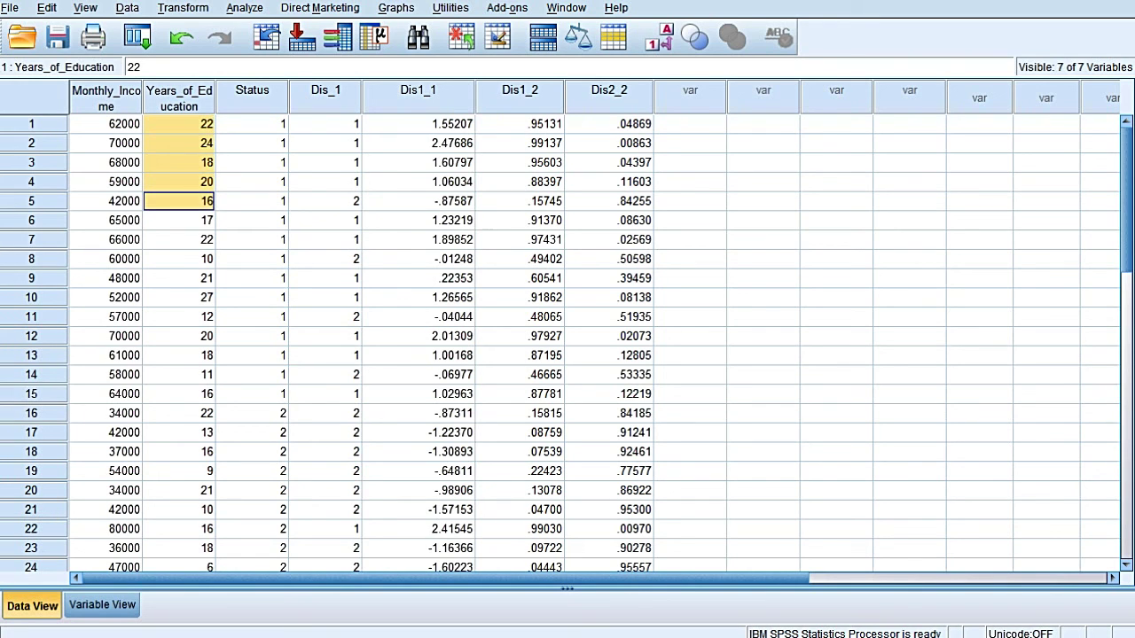
{"action": "left_click", "coordinate": [252, 123]}
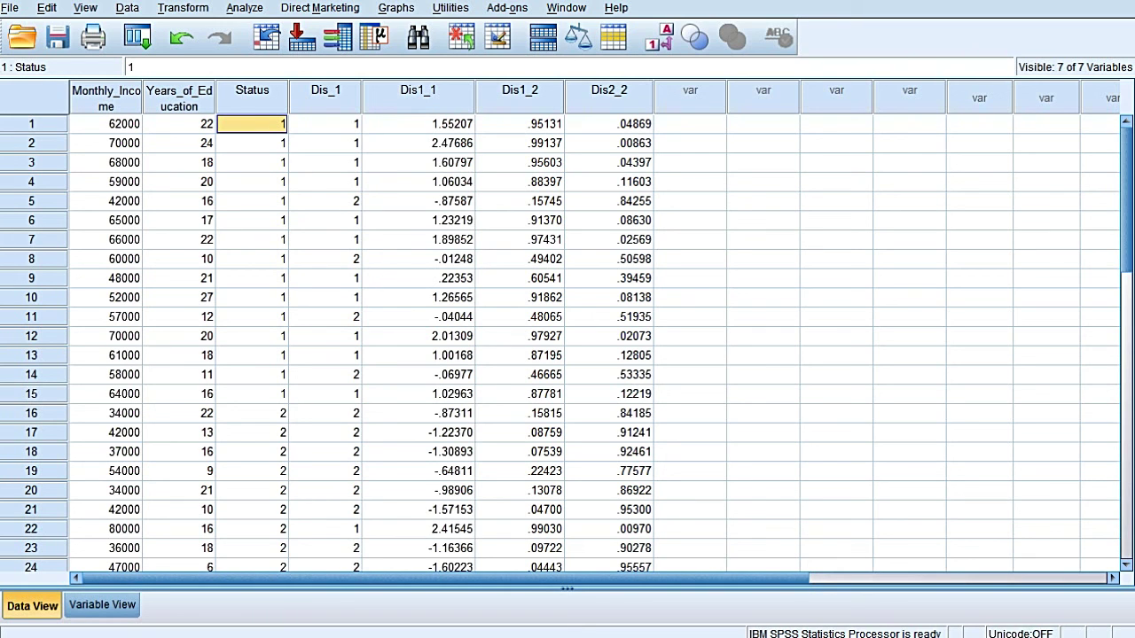
- Review the Dis1_1 scores of cases 1 to 14, and highlight the columns from Monthly_Income through Dis1_1
{"action": "left_click", "coordinate": [418, 143]}
{"action": "scroll", "coordinate": [567, 337], "scroll_direction": "down", "scroll_amount": 2}
{"action": "scroll", "coordinate": [567, 336], "scroll_direction": "up", "scroll_amount": 2}
{"action": "left_click", "coordinate": [179, 142]}
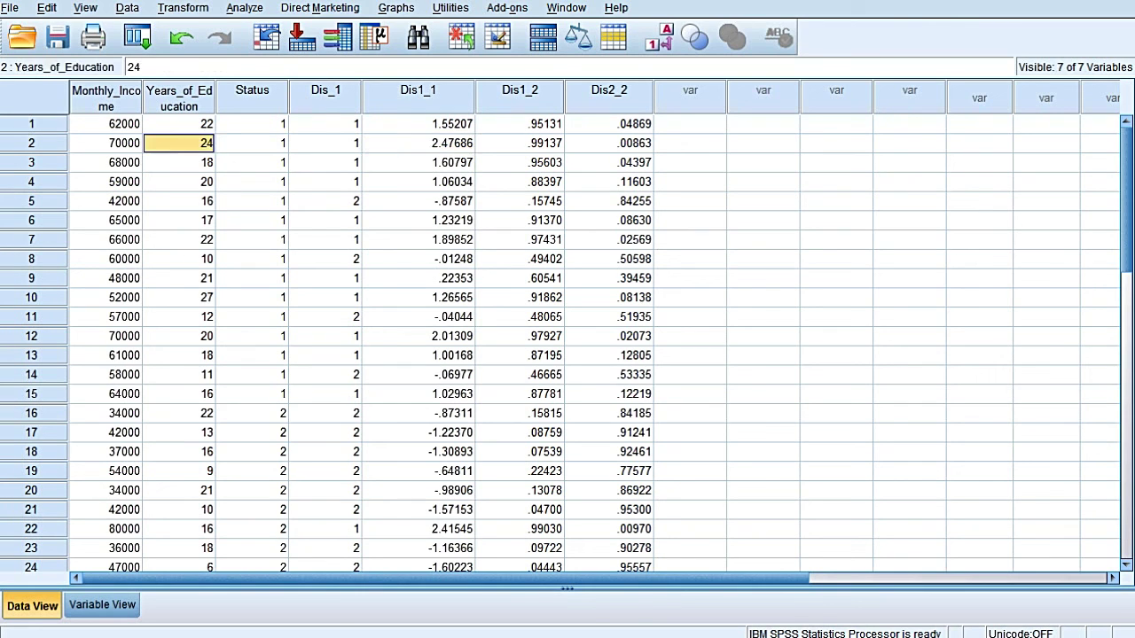
{"action": "left_click_drag", "start_coordinate": [418, 123], "coordinate": [418, 374]}
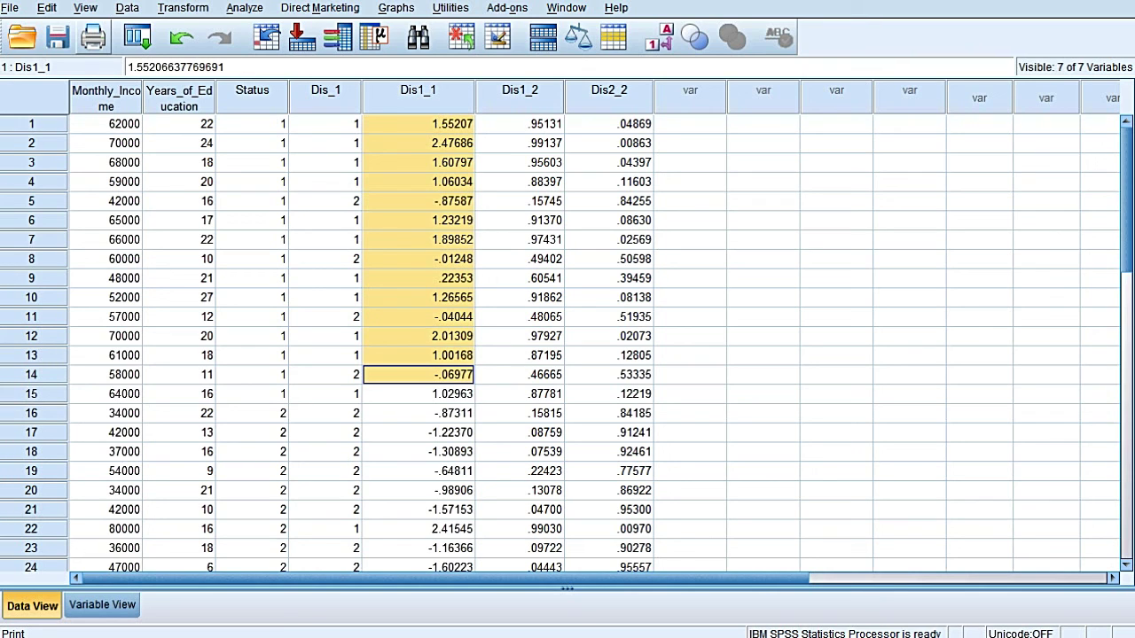
{"action": "left_click_drag", "start_coordinate": [106, 97], "coordinate": [417, 97]}
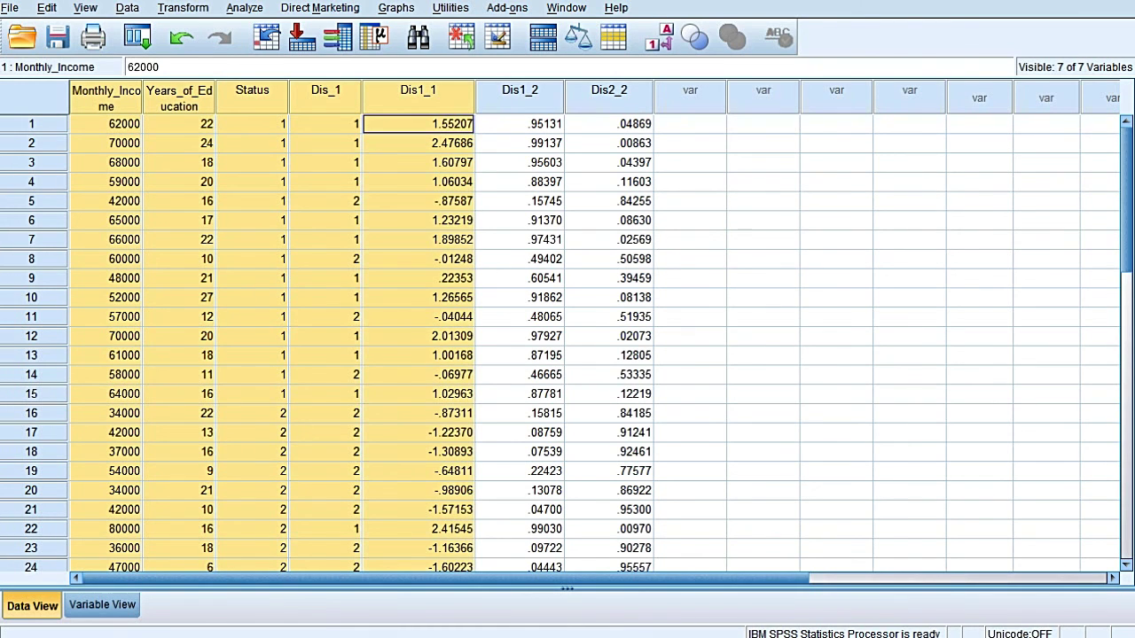